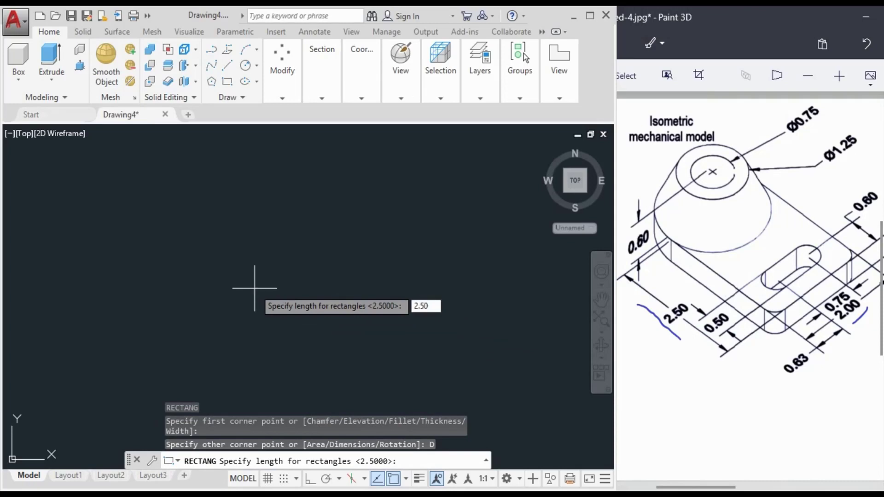
- Draw a rectangle with length 2.50 and width 2.0 for the base plate outline
{"action": "key", "text": "Return"}
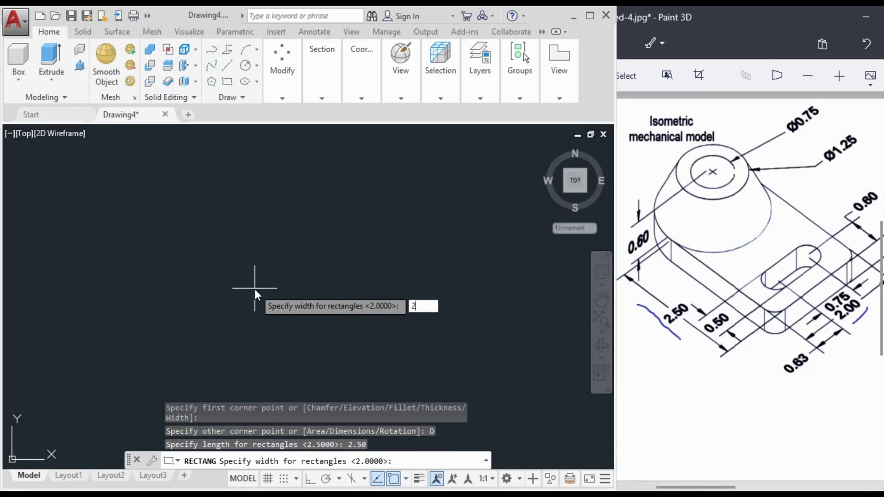
{"action": "type", "text": "2.0"}
{"action": "key", "text": "Return"}
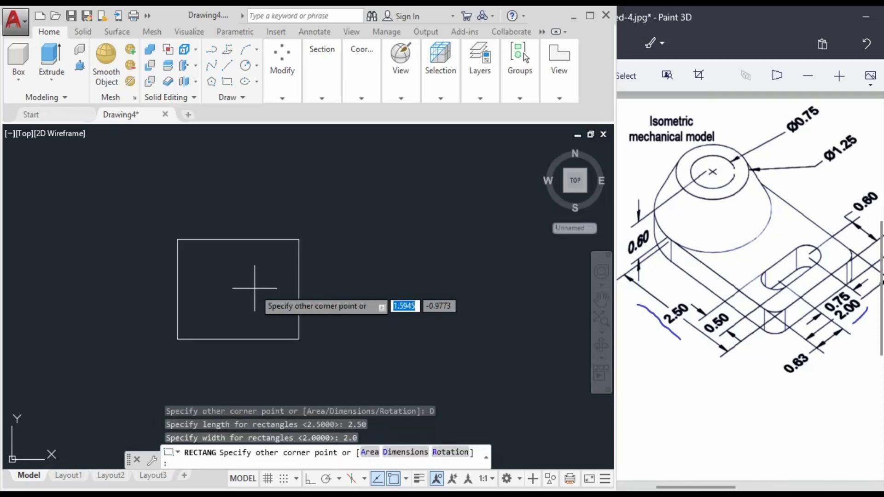
{"action": "left_click", "coordinate": [255, 289]}
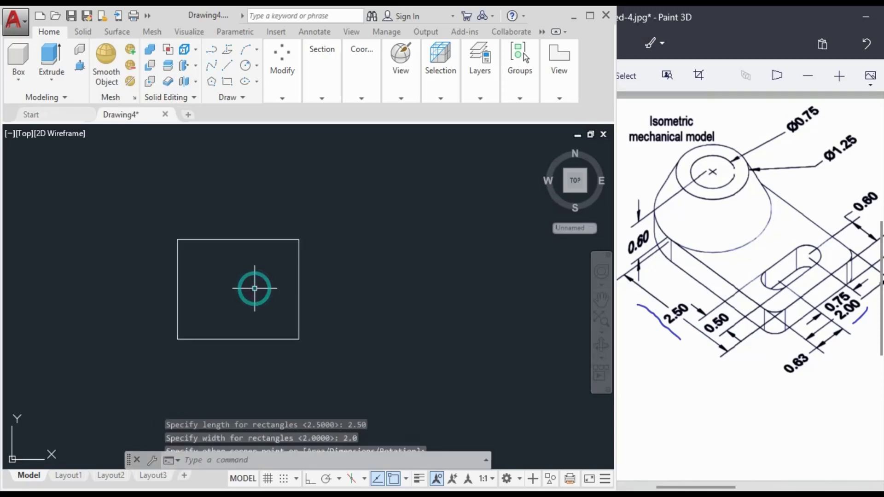
{"action": "middle_click_drag", "start_coordinate": [258, 291], "coordinate": [289, 283]}
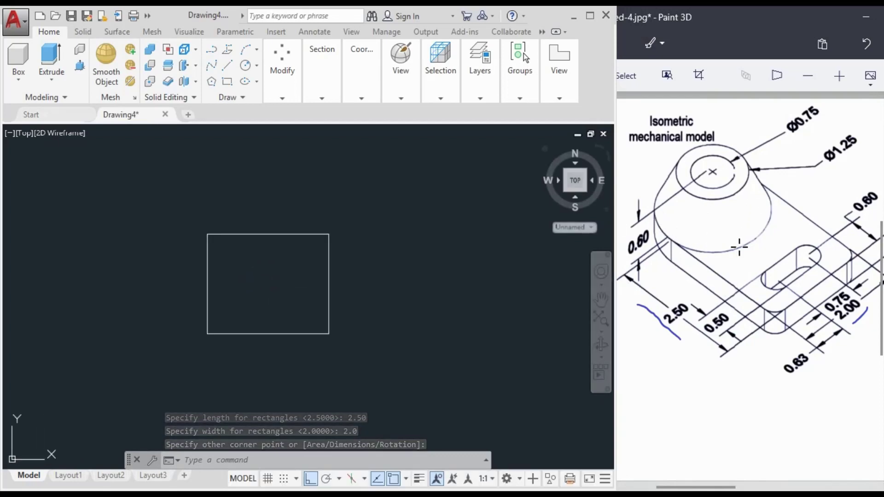
- Draw a circle centred on the midpoint of the rectangle's left edge, with its radius reaching the upper-left corner
{"action": "left_click", "coordinate": [258, 292]}
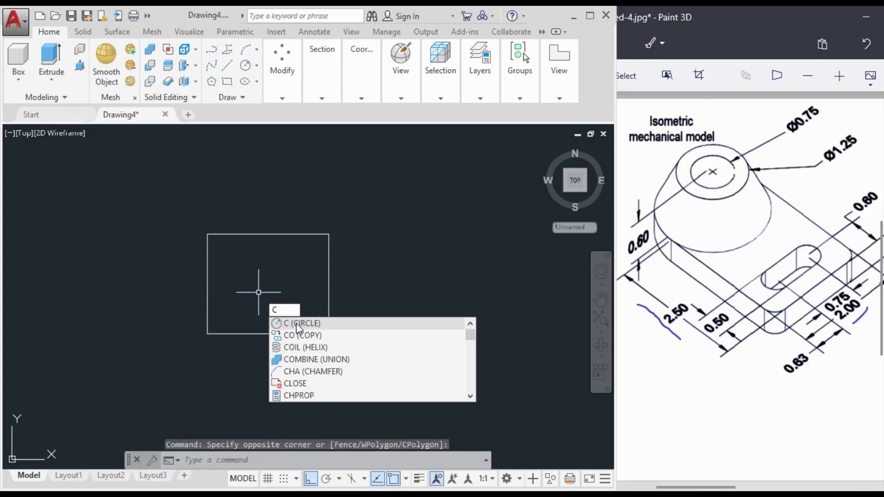
{"action": "key", "text": "Return"}
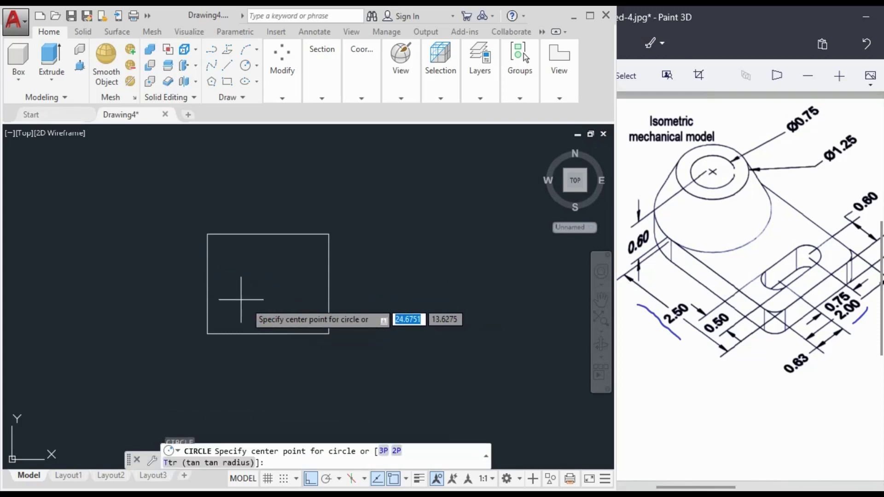
{"action": "left_click", "coordinate": [207, 285]}
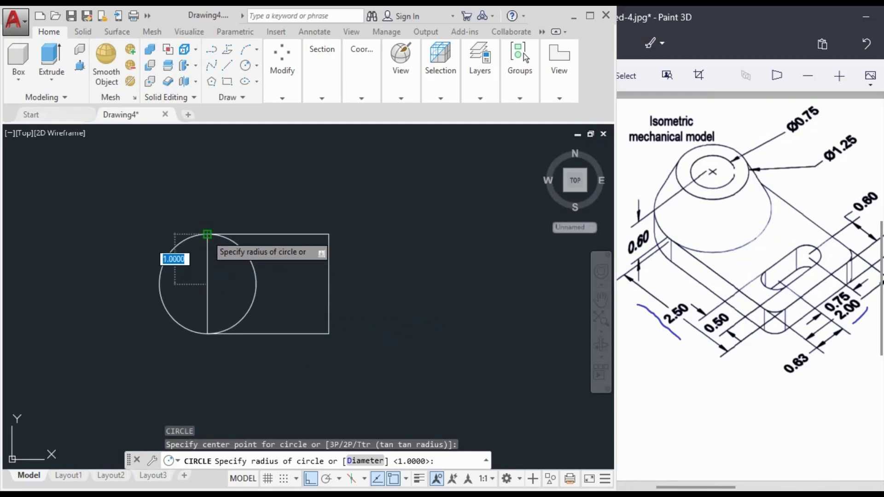
{"action": "left_click", "coordinate": [208, 234]}
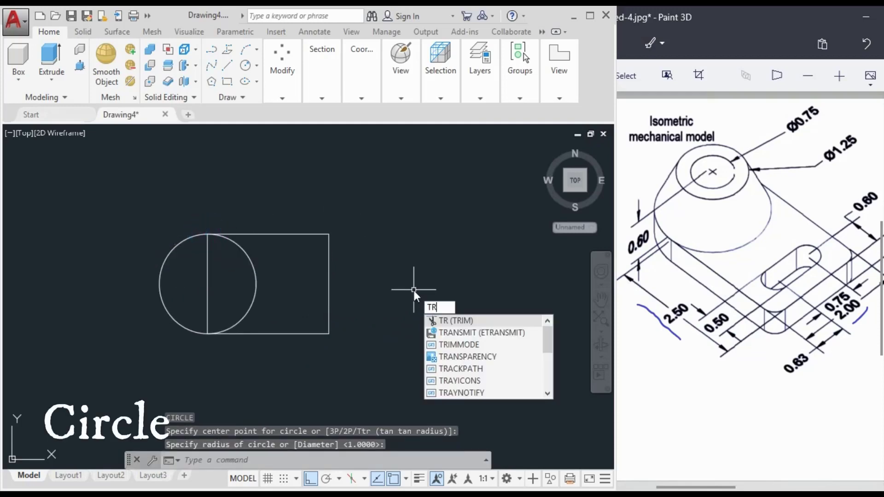
- Trim away the half of the circle inside the rectangle, using the rectangle as the cutting edge
{"action": "left_click", "coordinate": [445, 323]}
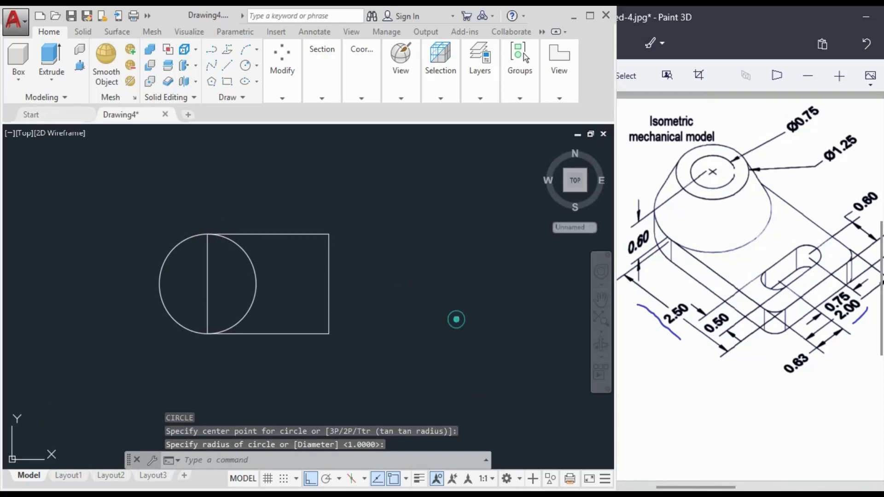
{"action": "left_click", "coordinate": [301, 235]}
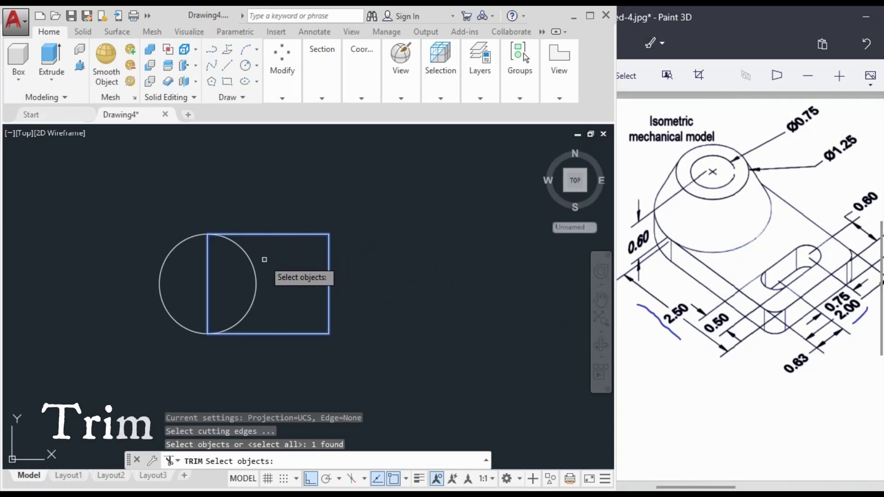
{"action": "key", "text": "Return"}
{"action": "left_click", "coordinate": [243, 272]}
{"action": "left_click", "coordinate": [240, 267]}
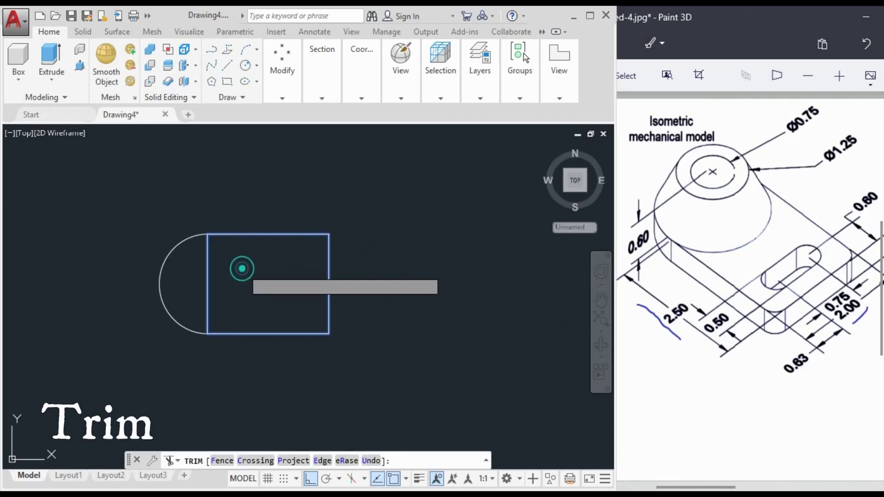
{"action": "right_click", "coordinate": [239, 270]}
{"action": "left_click", "coordinate": [253, 275]}
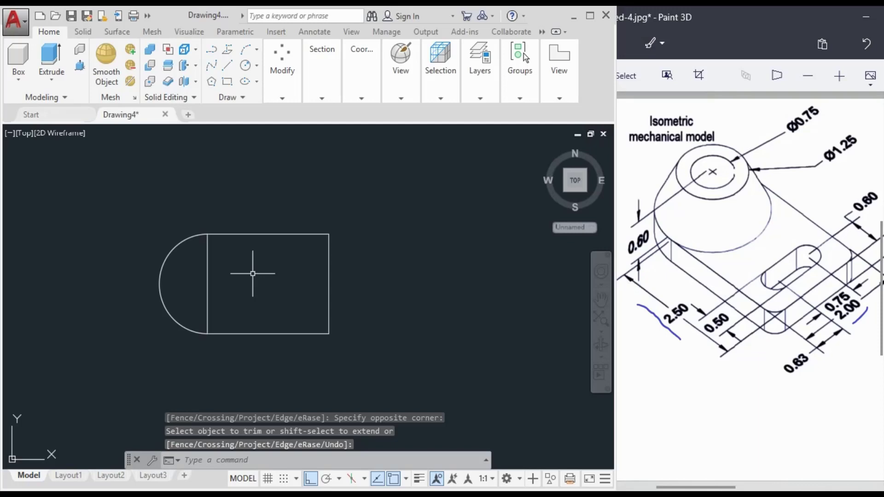
- Trim away the rectangle's left edge, using the remaining semicircular arc as the cutting edge
{"action": "left_click", "coordinate": [300, 304]}
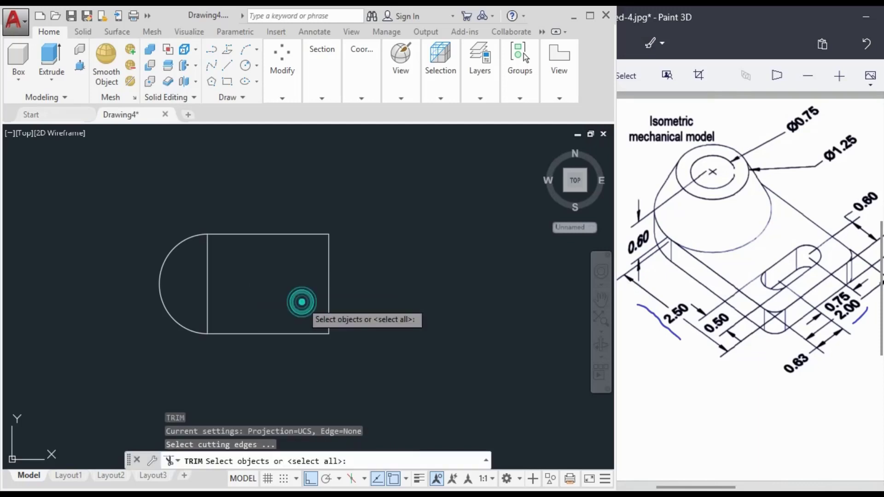
{"action": "left_click", "coordinate": [208, 264]}
{"action": "left_click", "coordinate": [167, 251]}
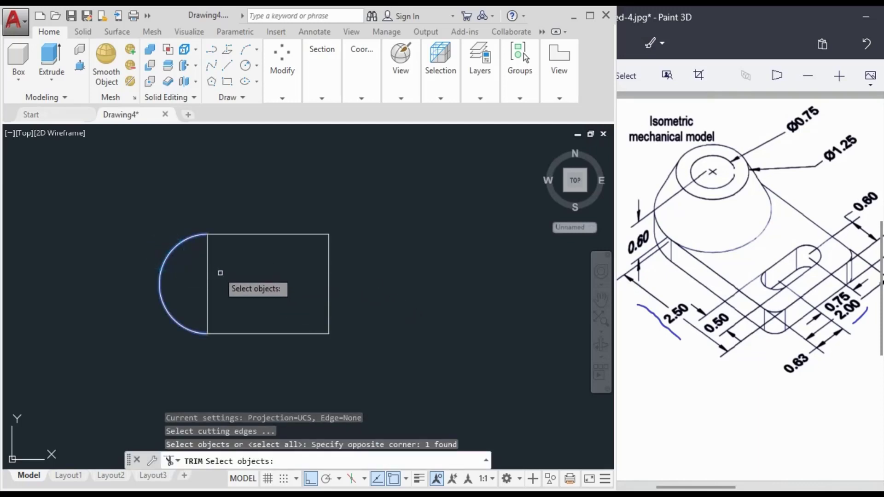
{"action": "key", "text": "Return"}
{"action": "left_click", "coordinate": [223, 275]}
{"action": "left_click", "coordinate": [200, 263]}
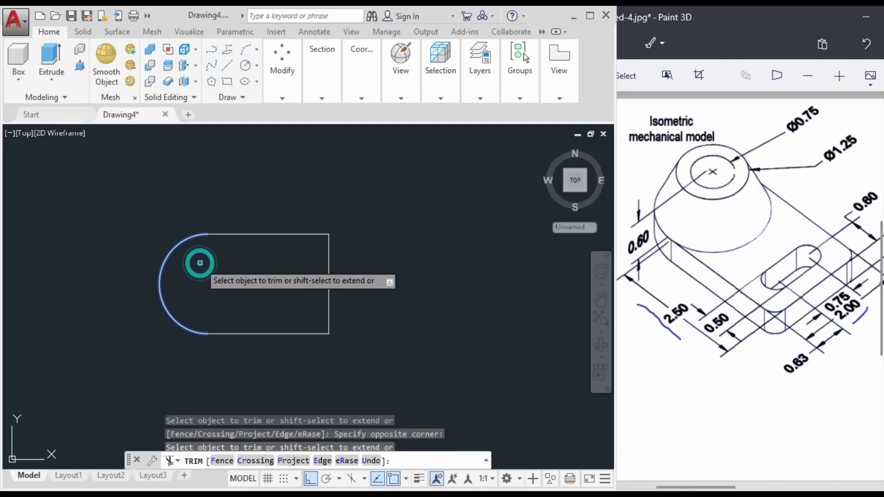
{"action": "right_click", "coordinate": [357, 191]}
{"action": "left_click", "coordinate": [372, 198]}
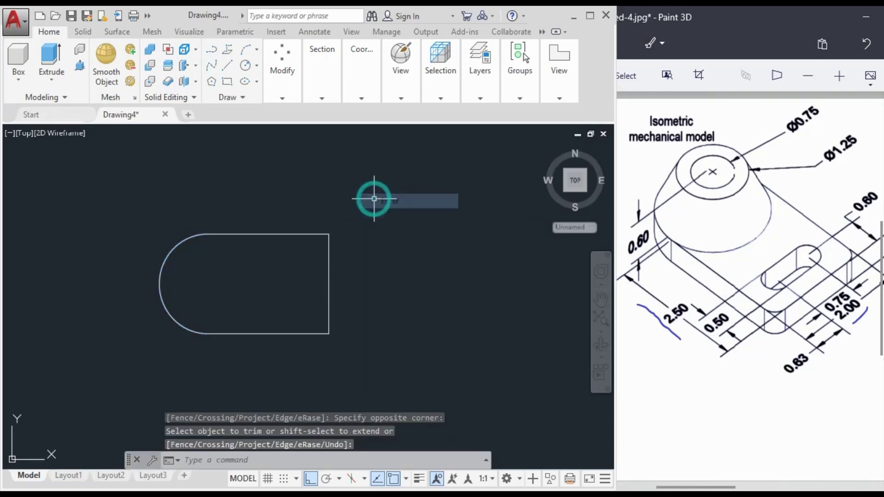
- Join the semicircular arc and the remaining rectangle edges into one outline
{"action": "left_click", "coordinate": [383, 367]}
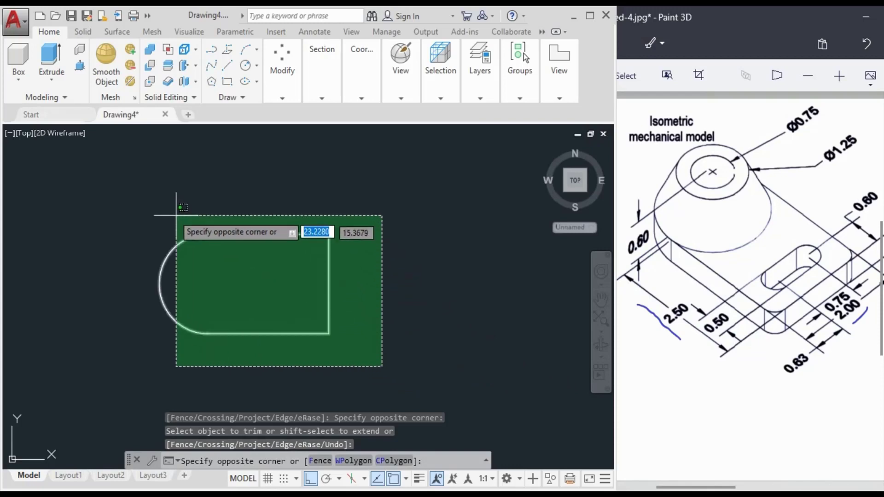
{"action": "left_click", "coordinate": [142, 202]}
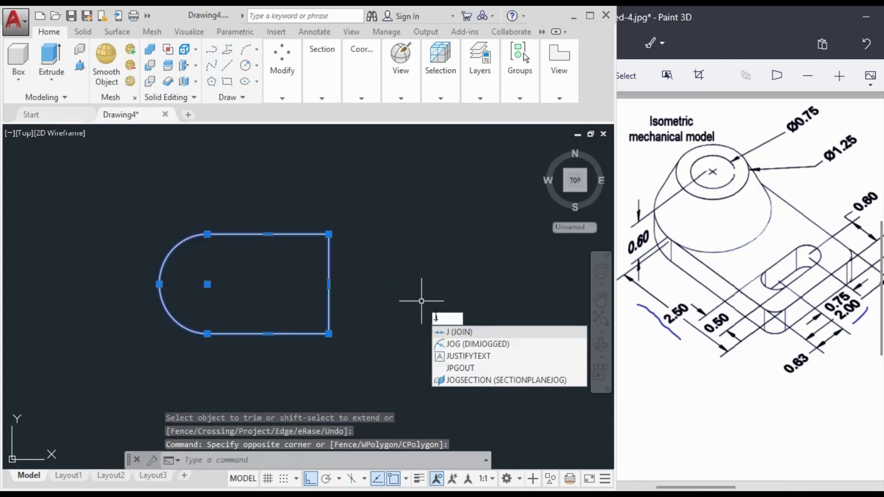
{"action": "left_click", "coordinate": [483, 332]}
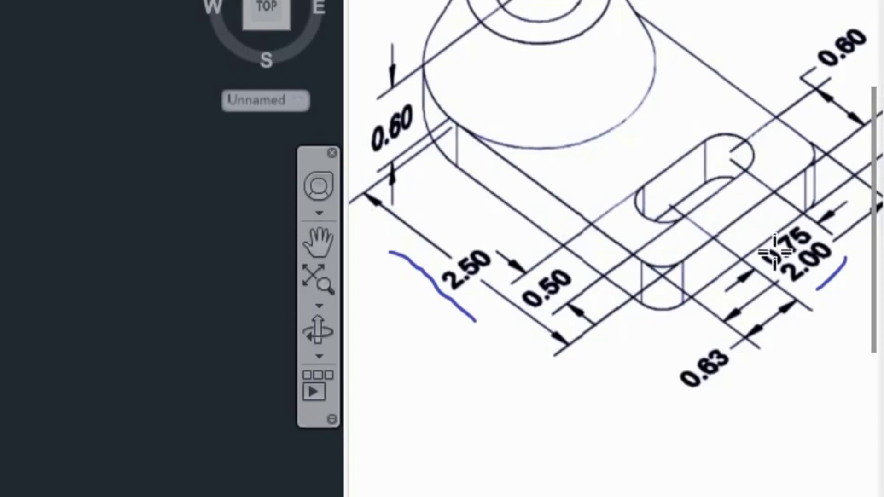
- Switch to Paint 3D and circle the 0.50 dimension on the reference drawing
{"action": "mouse_move", "coordinate": [775, 255]}
{"action": "middle_mouse_down"}
{"action": "mouse_move", "coordinate": [712, 259]}
{"action": "mouse_move", "coordinate": [747, 255]}
{"action": "middle_mouse_up"}
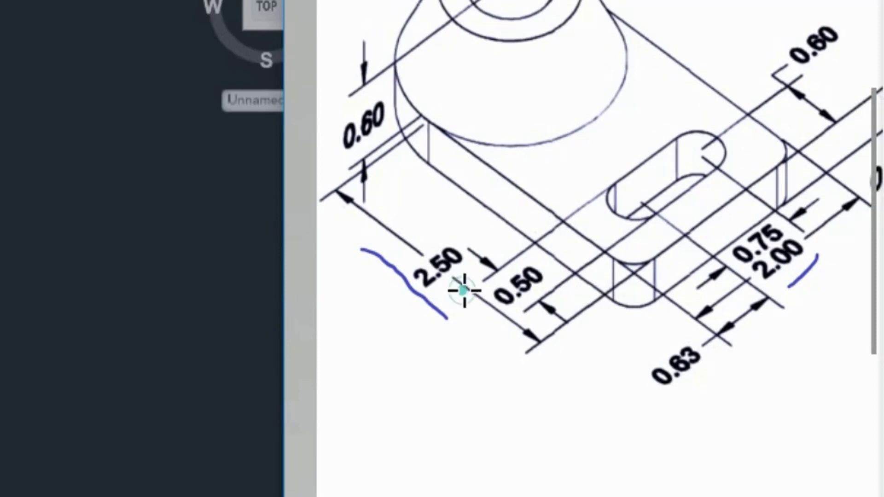
{"action": "mouse_move", "coordinate": [463, 291]}
{"action": "left_mouse_down"}
{"action": "mouse_move", "coordinate": [507, 316]}
{"action": "mouse_move", "coordinate": [549, 295]}
{"action": "mouse_move", "coordinate": [538, 256]}
{"action": "mouse_move", "coordinate": [479, 297]}
{"action": "left_mouse_up"}
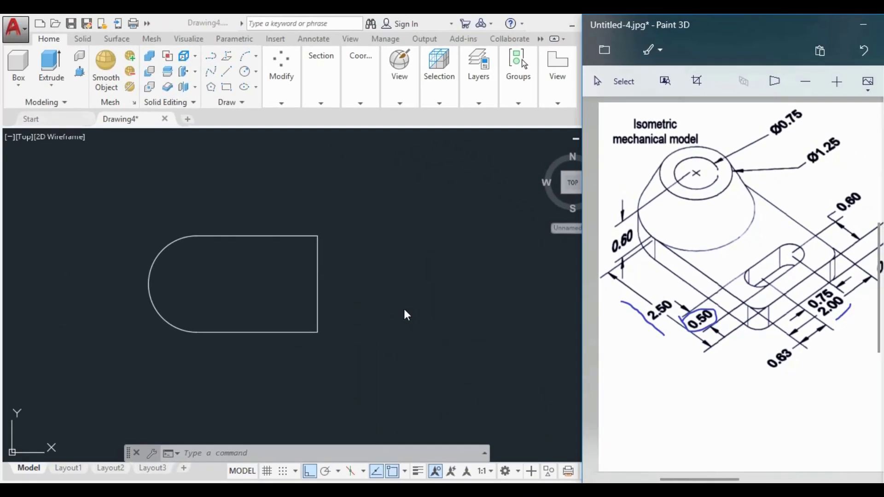
- Switch back to AutoCAD and draw a circle of diameter 0.50 in the empty space to the right of the outline
{"action": "left_click", "coordinate": [405, 310]}
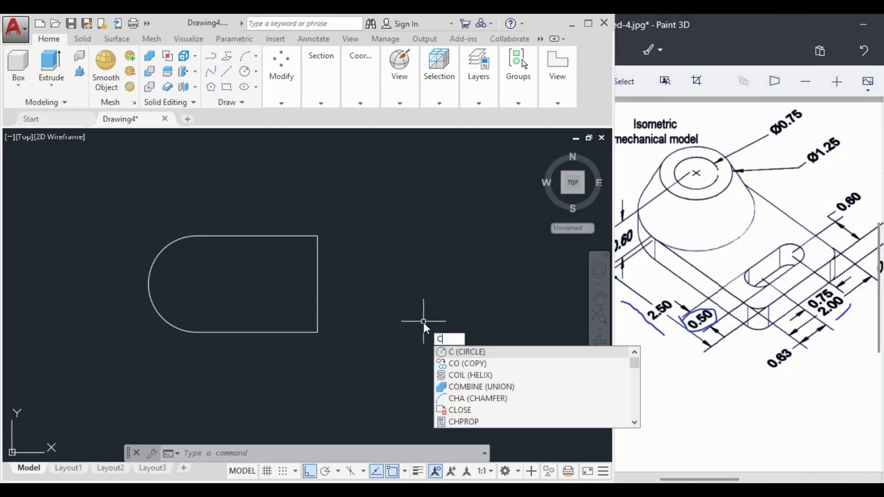
{"action": "type", "text": "C"}
{"action": "left_click", "coordinate": [475, 358]}
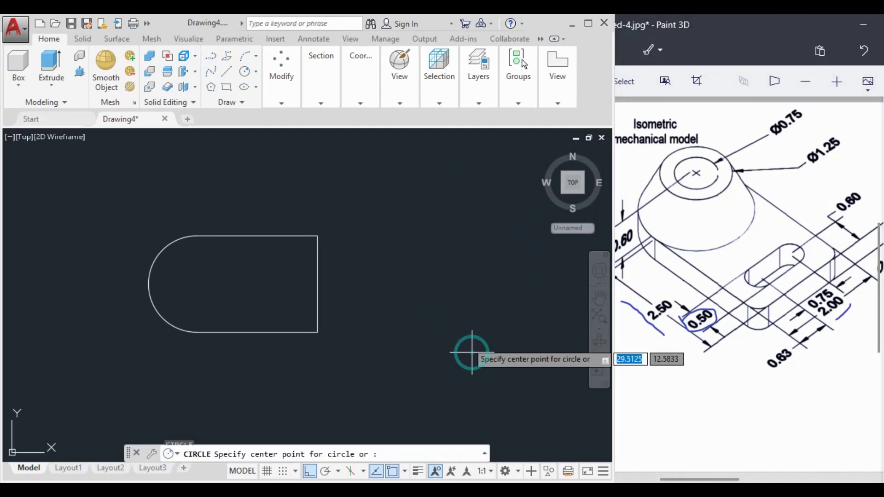
{"action": "left_click", "coordinate": [427, 303]}
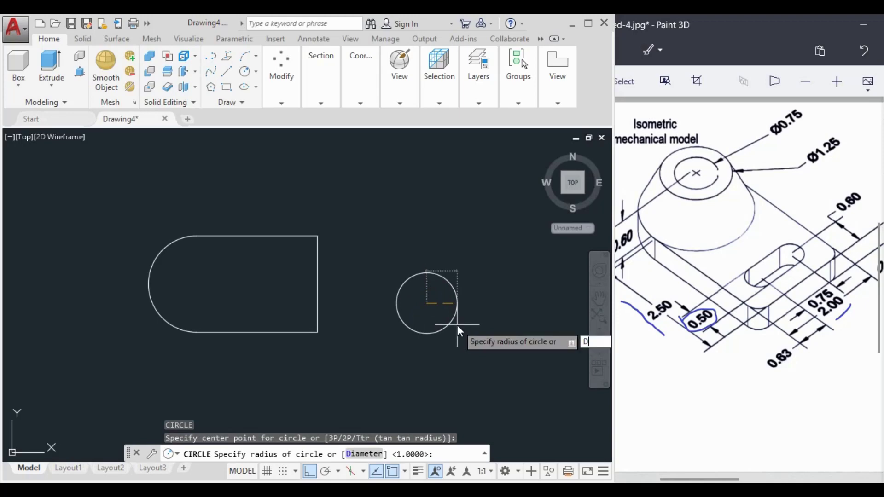
{"action": "type", "text": "D"}
{"action": "key", "text": "Return"}
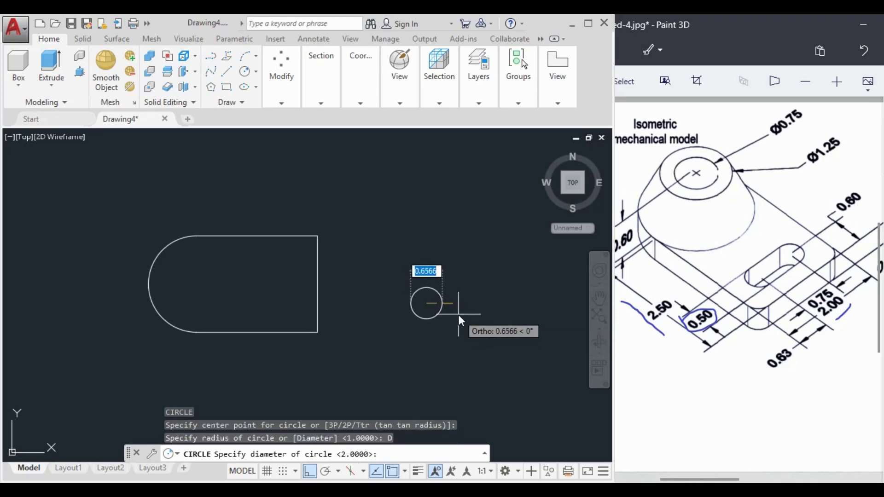
{"action": "type", "text": "0."}
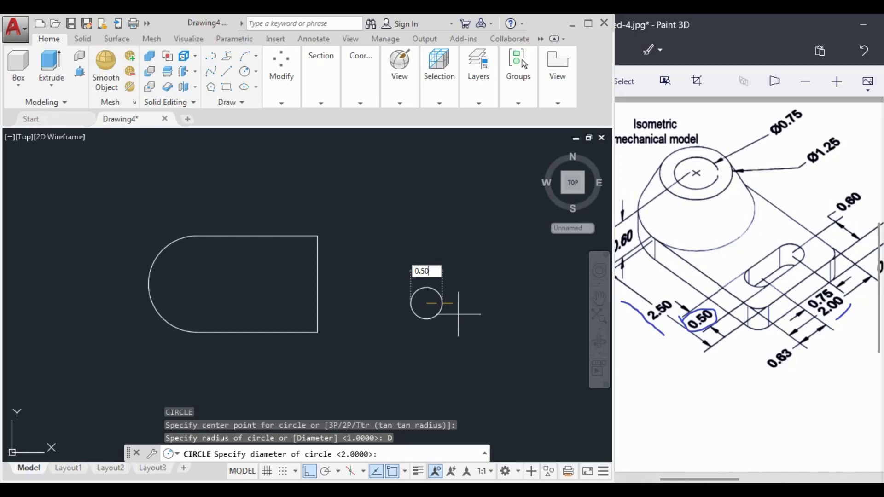
{"action": "key", "text": "Return"}
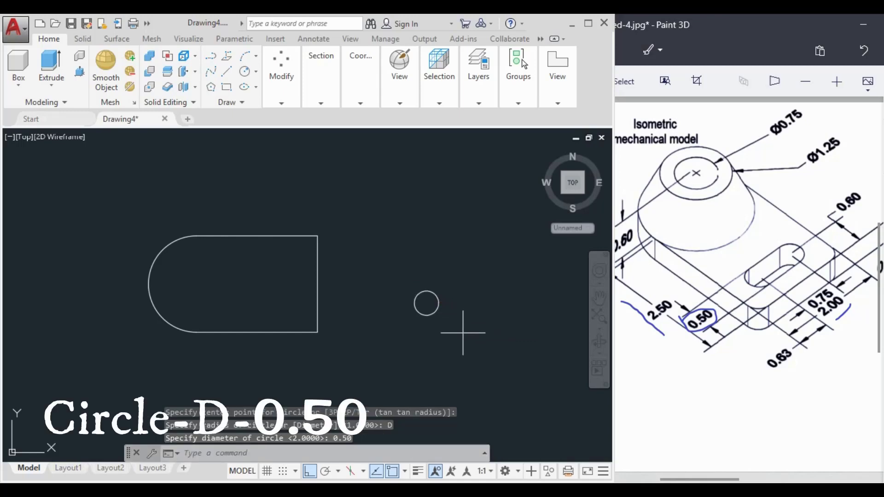
- Select the 0.50 circle, then mark the 0.75 dimension and the slot's end centres on the Paint 3D reference drawing
{"action": "left_click_drag", "start_coordinate": [463, 330], "coordinate": [405, 277]}
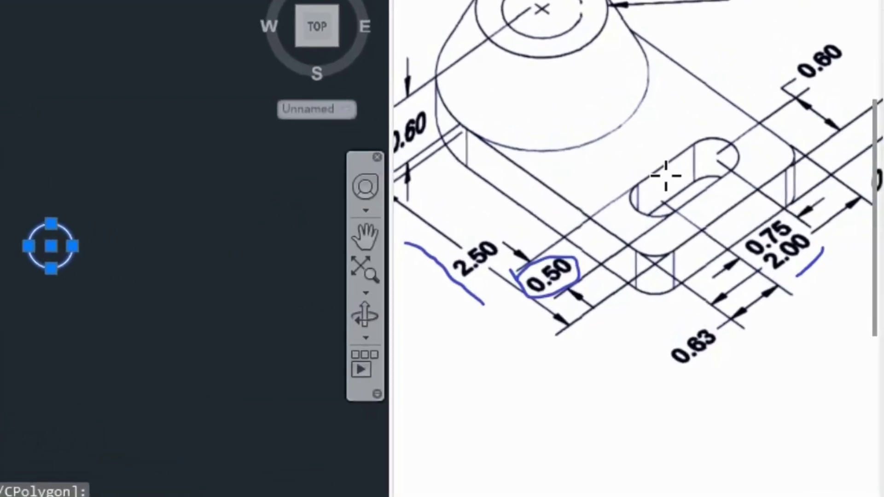
{"action": "left_click_drag", "start_coordinate": [770, 217], "coordinate": [741, 245]}
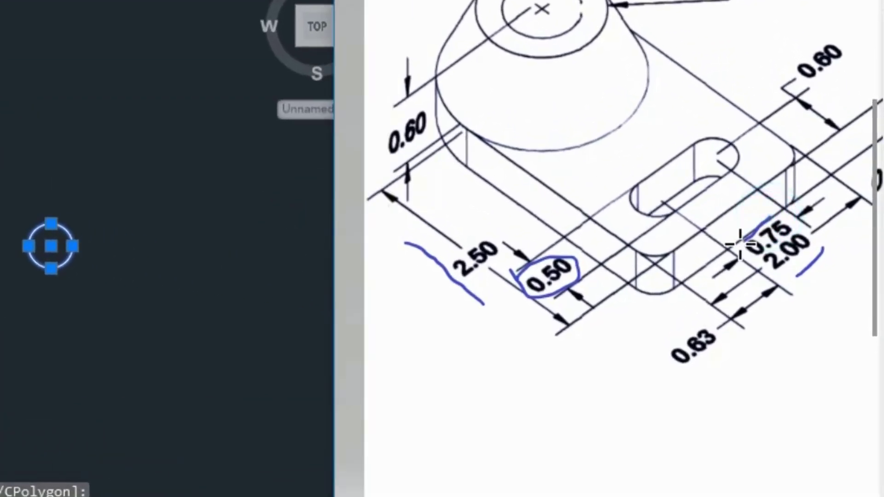
{"action": "left_click", "coordinate": [713, 158]}
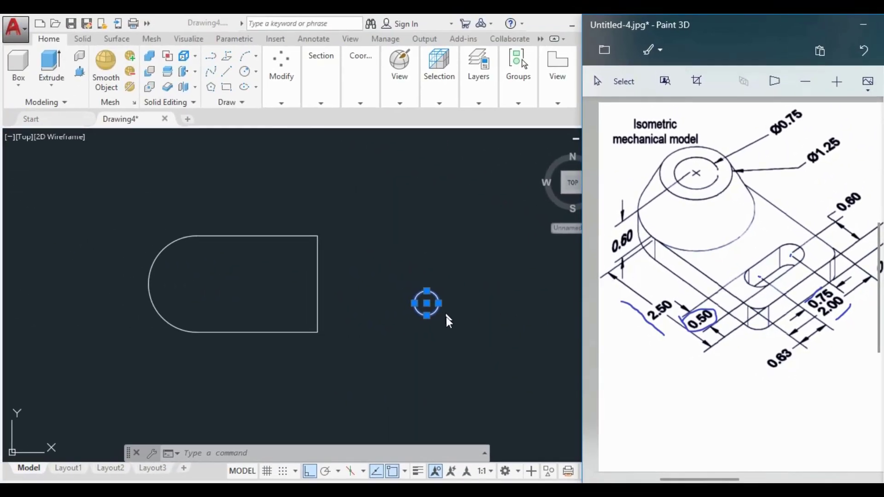
- Switch back to AutoCAD and copy the selected 0.50 circle 0.75 straight up from its centre
{"action": "left_click", "coordinate": [446, 317]}
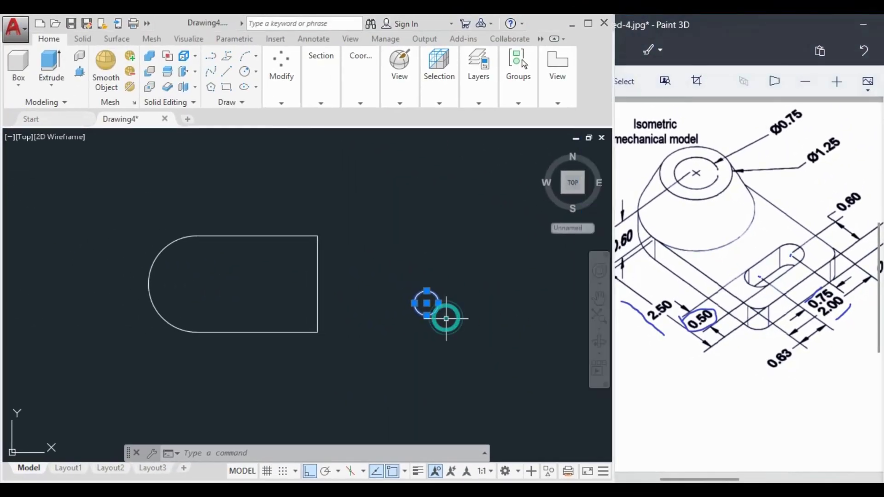
{"action": "type", "text": "C"}
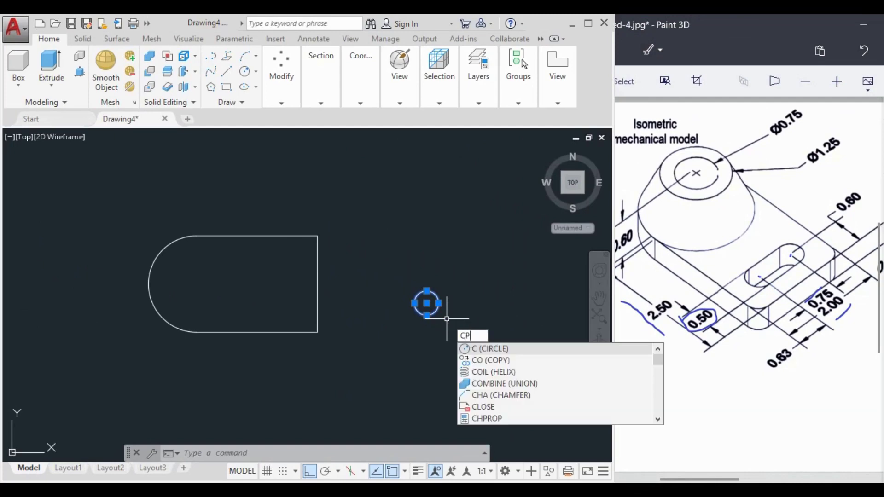
{"action": "type", "text": "P"}
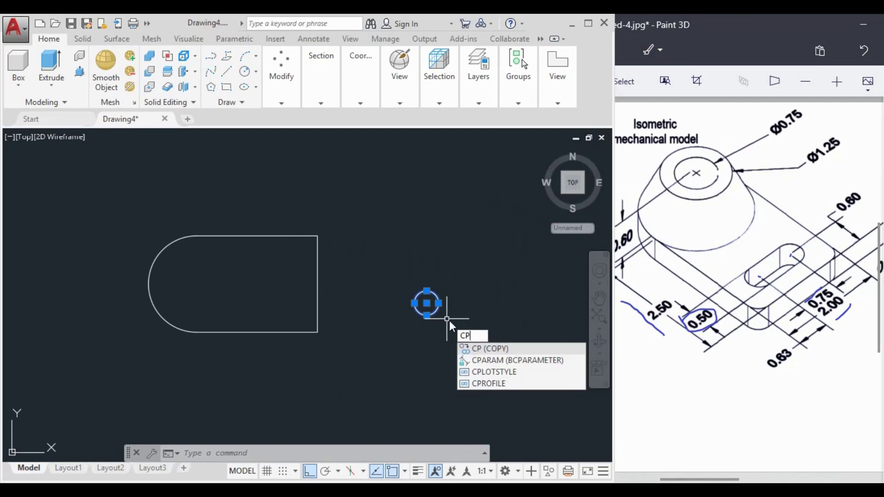
{"action": "left_click", "coordinate": [495, 351]}
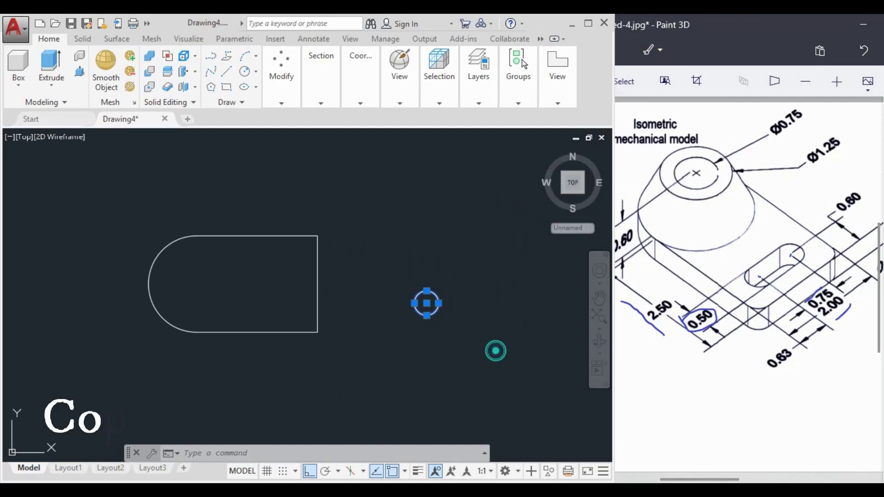
{"action": "left_click", "coordinate": [425, 303]}
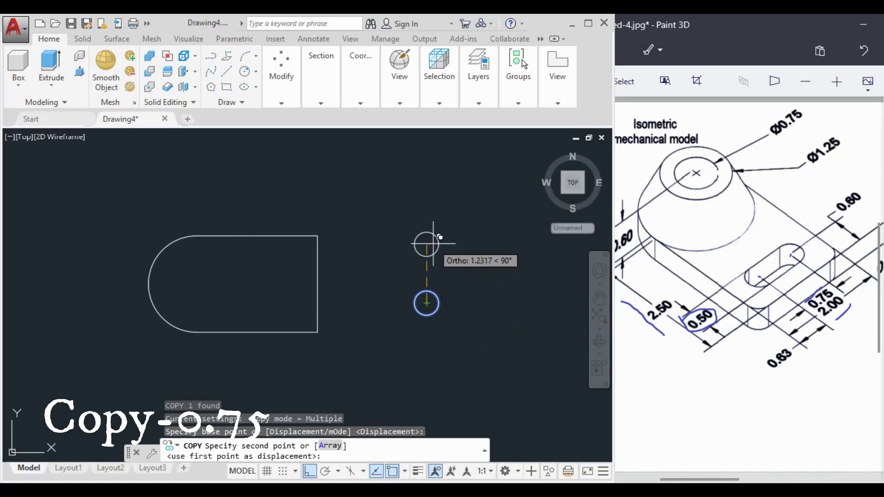
{"action": "type", "text": "0.75"}
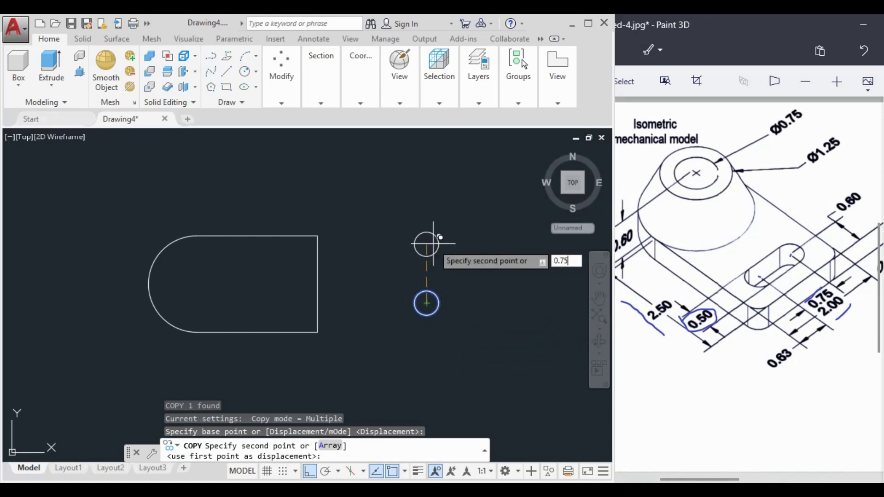
{"action": "key", "text": "Return"}
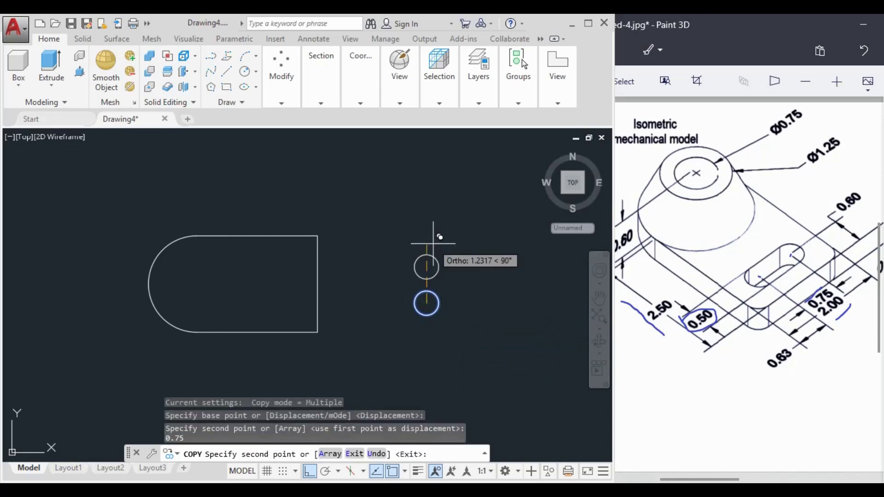
{"action": "key", "text": "Return"}
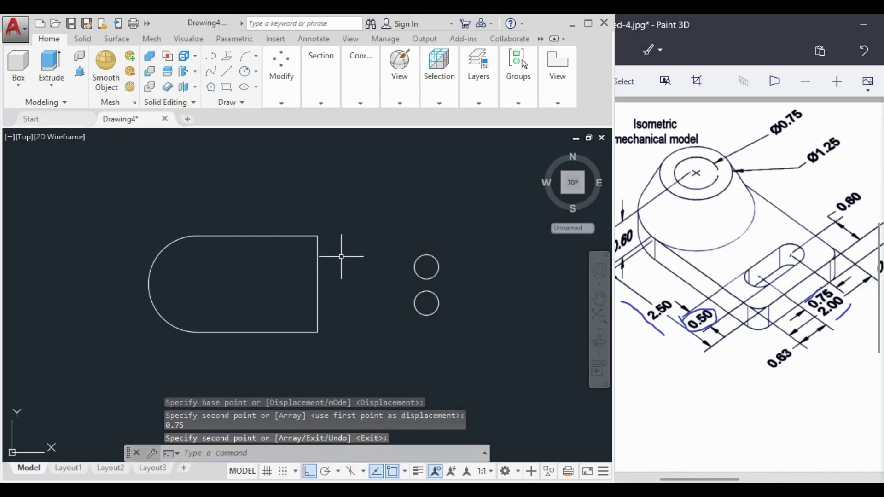
- Draw a vertical line joining the right-hand quadrants of the two circles
{"action": "type", "text": "L"}
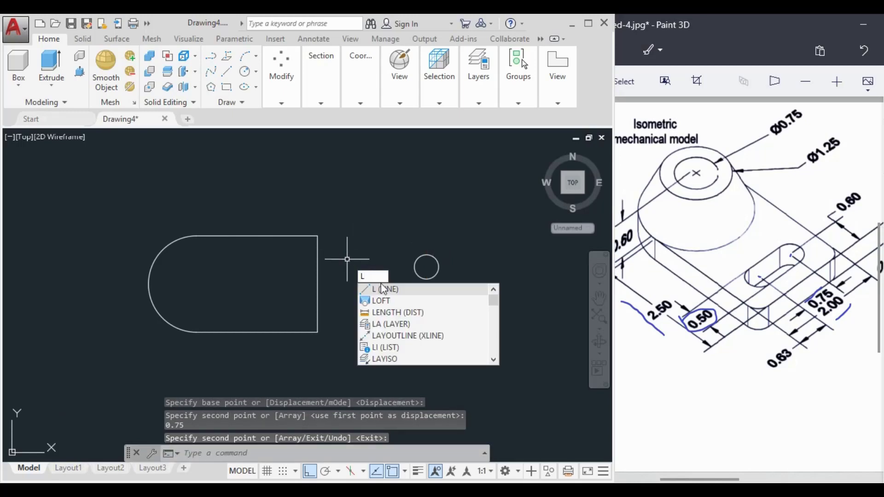
{"action": "key", "text": "Return"}
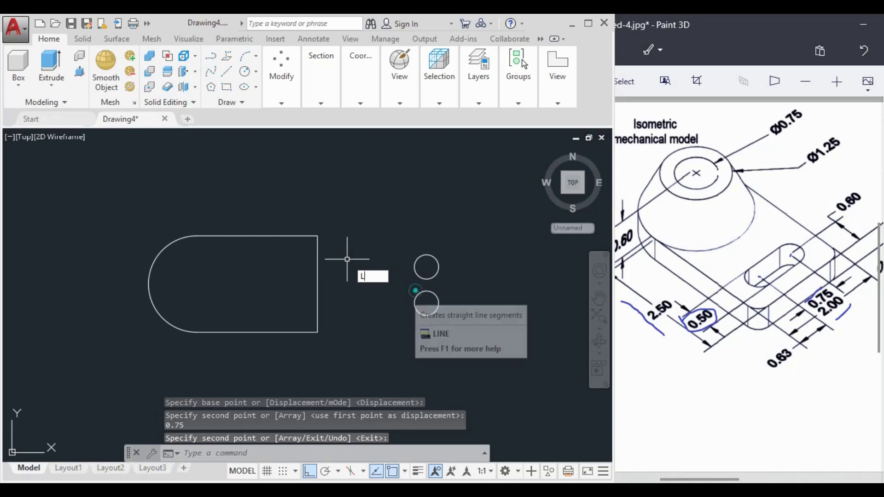
{"action": "left_click", "coordinate": [439, 267]}
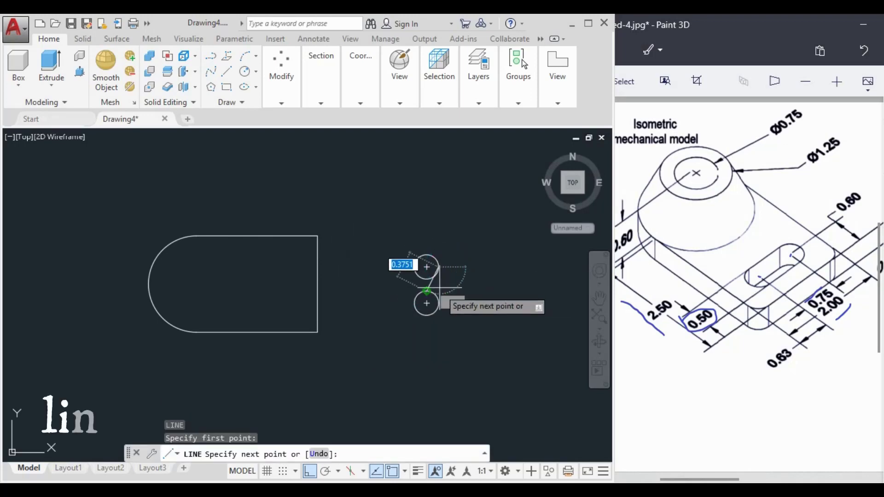
{"action": "right_click", "coordinate": [468, 284]}
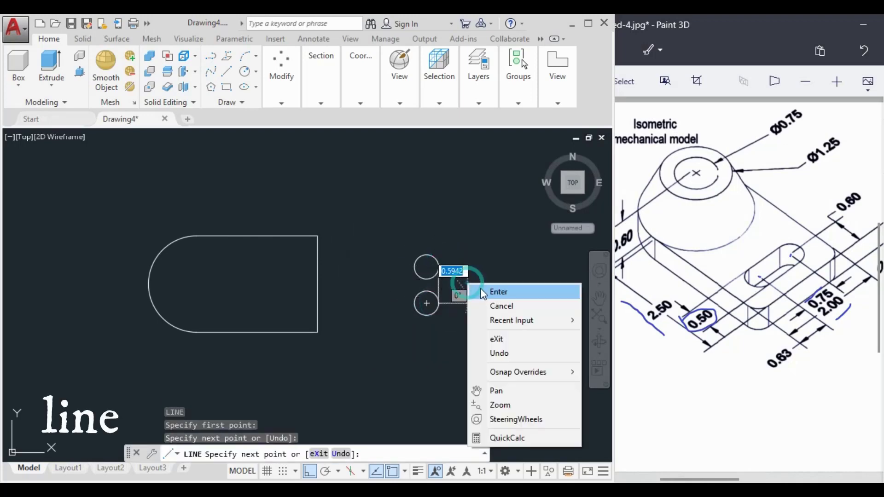
{"action": "left_click", "coordinate": [480, 291]}
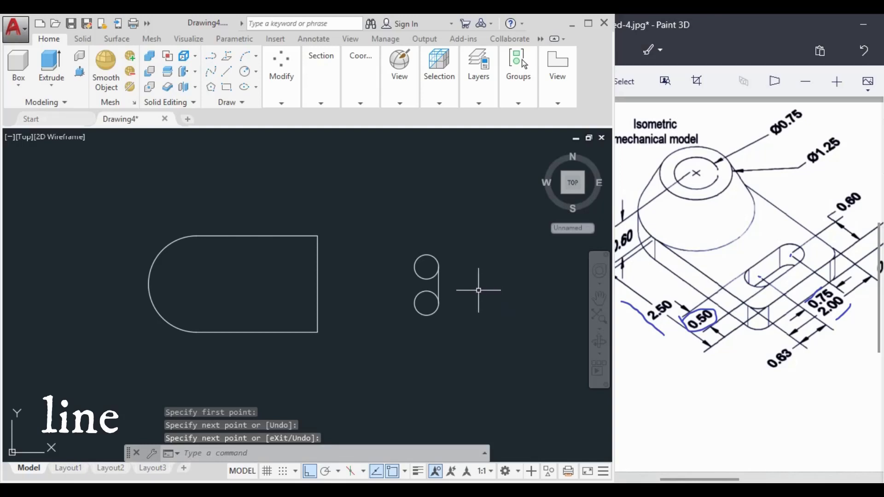
- Draw a second vertical line joining the left-hand quadrants of the upper and lower circles
{"action": "type", "text": "l"}
{"action": "left_click", "coordinate": [511, 318]}
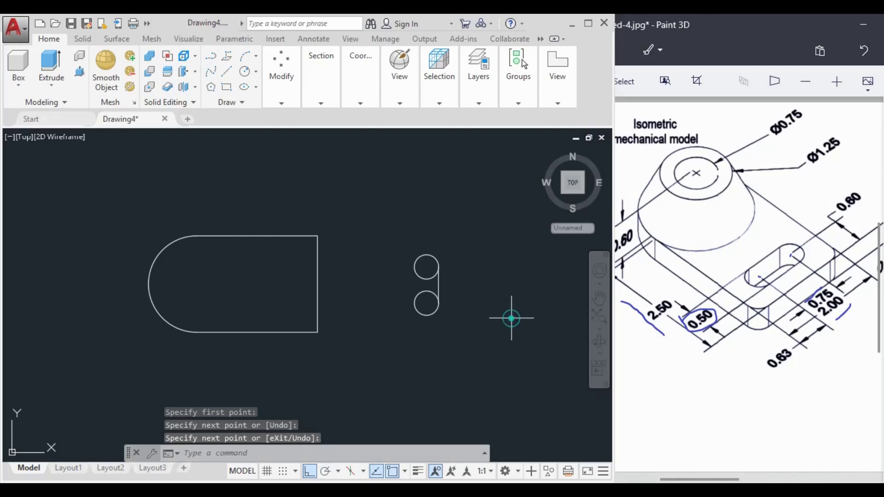
{"action": "left_click", "coordinate": [414, 267]}
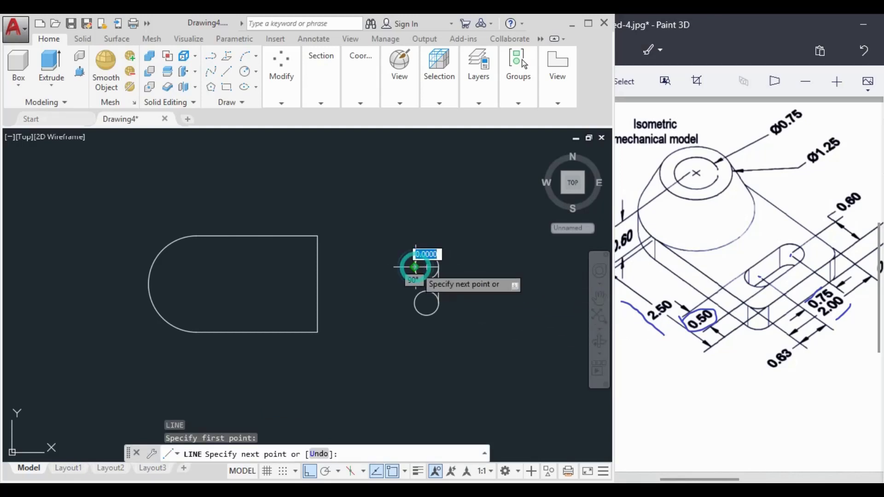
{"action": "left_click", "coordinate": [414, 303]}
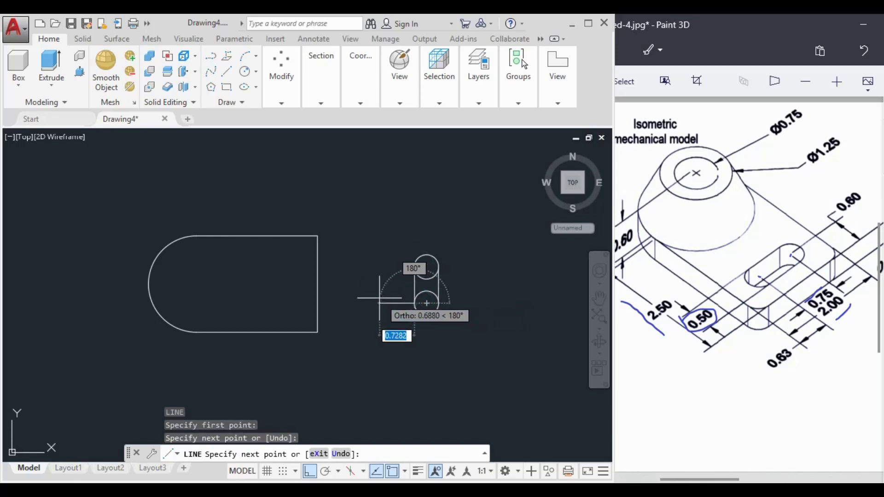
{"action": "right_click", "coordinate": [379, 298]}
{"action": "left_click", "coordinate": [405, 305]}
- Trim away the inner arcs of both circles between the two vertical lines to leave a slot outline
{"action": "middle_click_drag", "start_coordinate": [389, 304], "coordinate": [377, 305]}
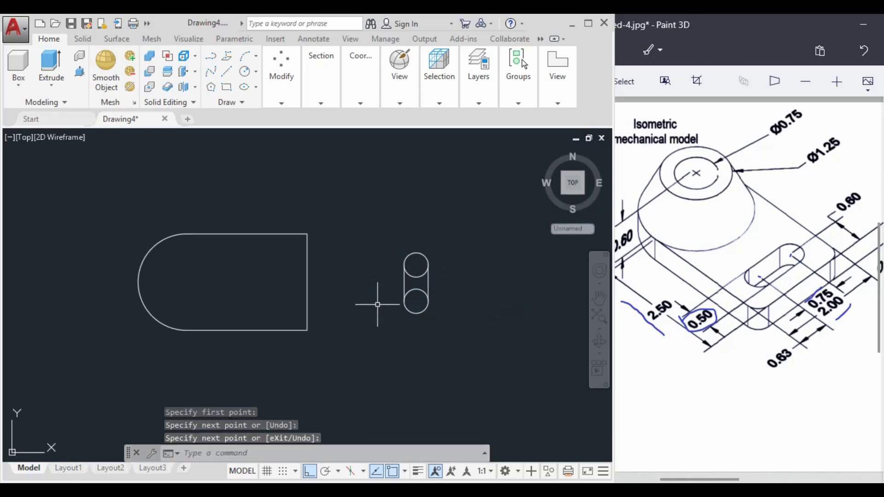
{"action": "type", "text": "TR"}
{"action": "left_click", "coordinate": [424, 335]}
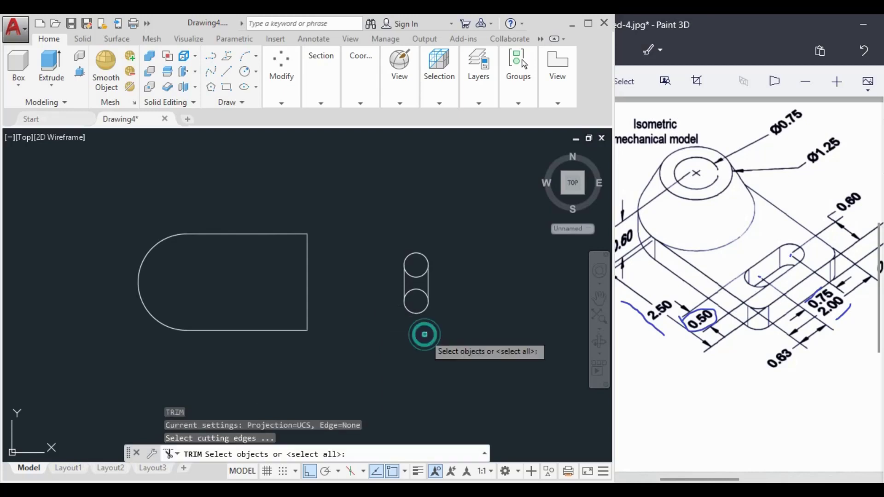
{"action": "key", "text": "Return"}
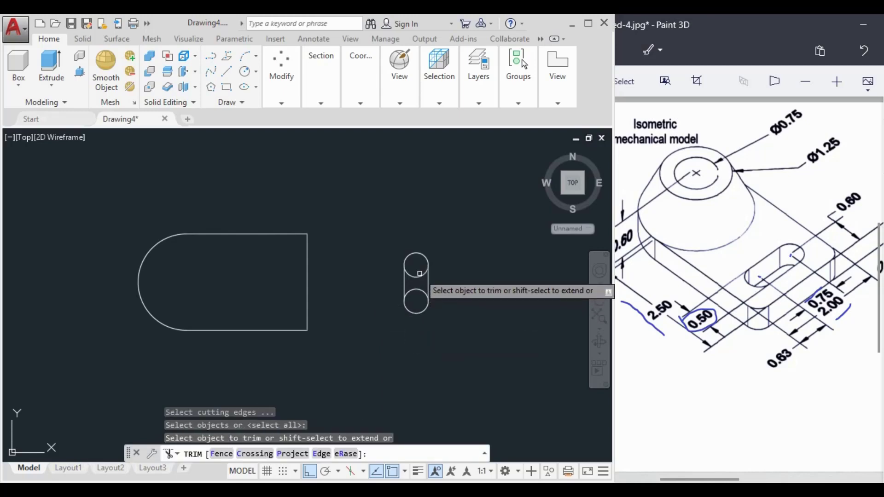
{"action": "left_click_drag", "start_coordinate": [417, 277], "coordinate": [413, 297]}
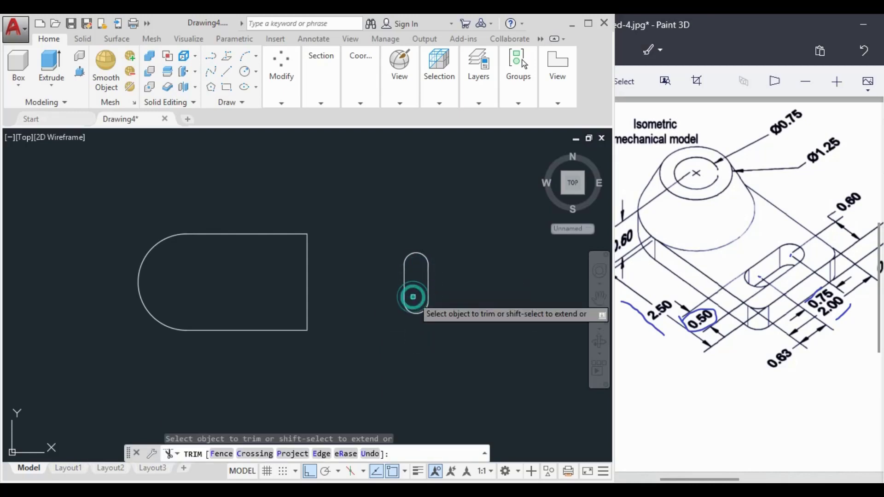
{"action": "right_click", "coordinate": [443, 221]}
{"action": "left_click", "coordinate": [455, 230]}
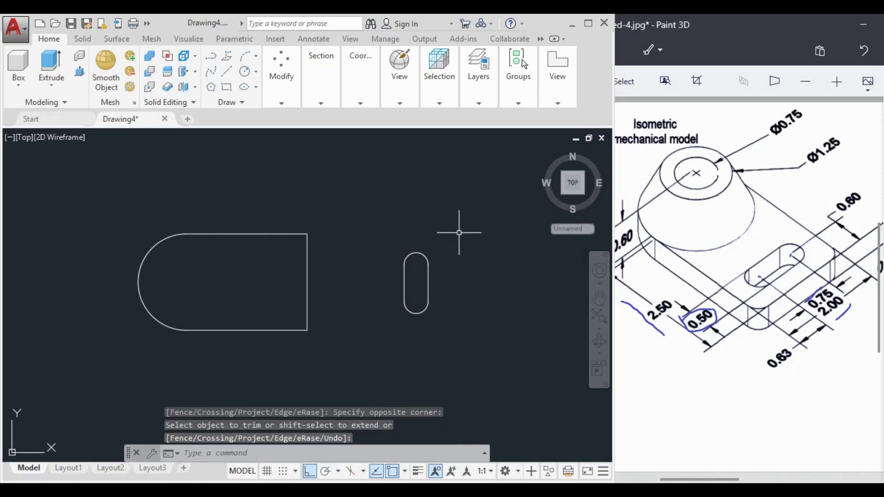
- Join the slot's two arcs and two lines into one polyline
{"action": "left_click", "coordinate": [465, 231]}
{"action": "left_click", "coordinate": [390, 330]}
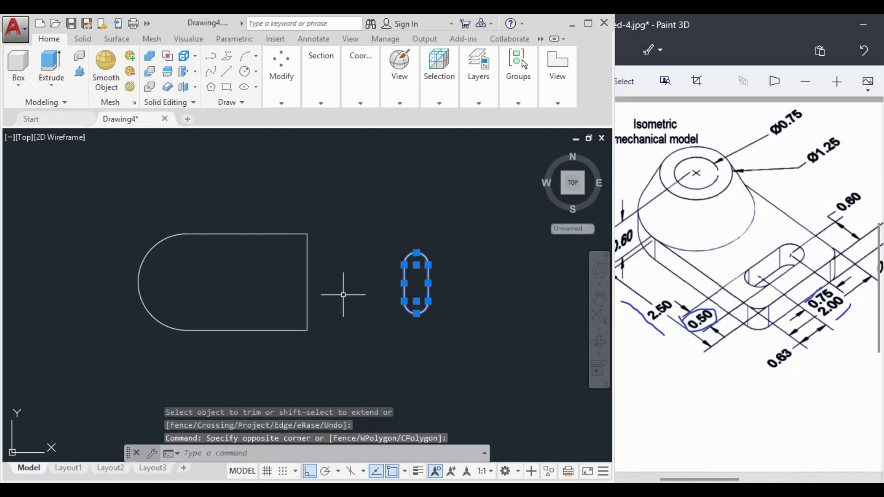
{"action": "type", "text": "J"}
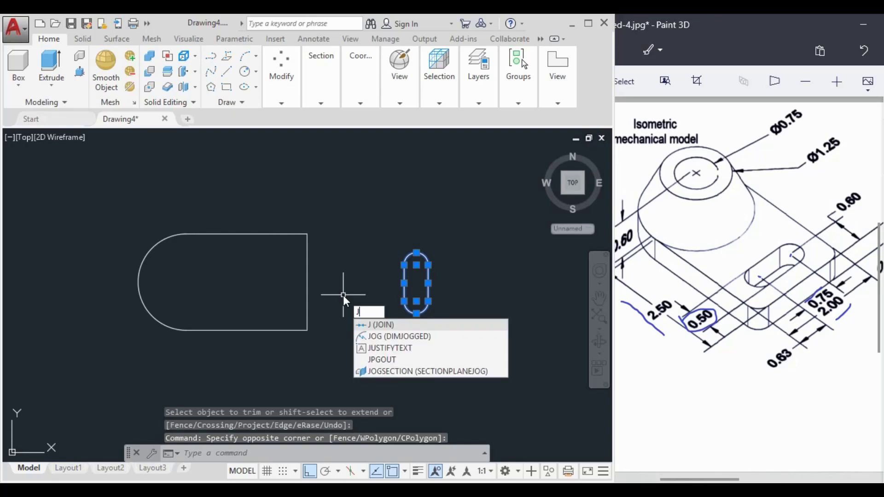
{"action": "left_click", "coordinate": [397, 328]}
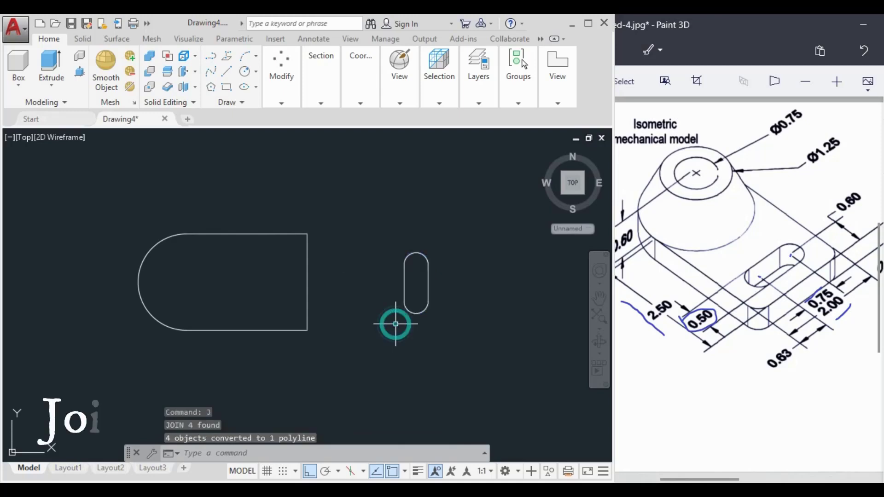
- Move the slot by the midpoint of its right side onto the midpoint of the base outline's right edge
{"action": "left_click", "coordinate": [448, 283]}
{"action": "left_click", "coordinate": [391, 235]}
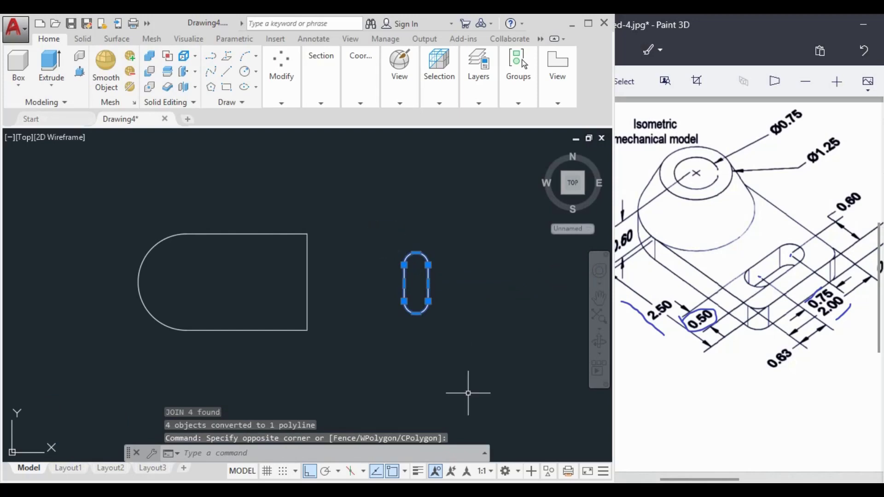
{"action": "type", "text": "M"}
{"action": "key", "text": "Return"}
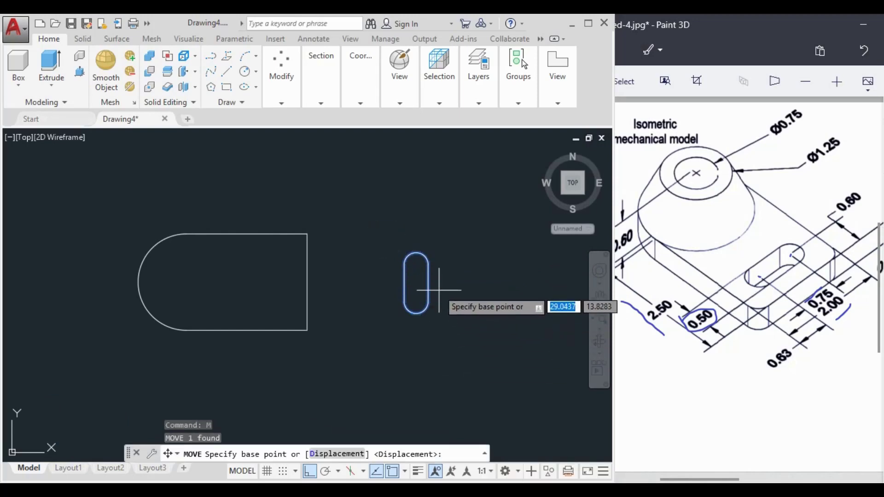
{"action": "left_click", "coordinate": [428, 282]}
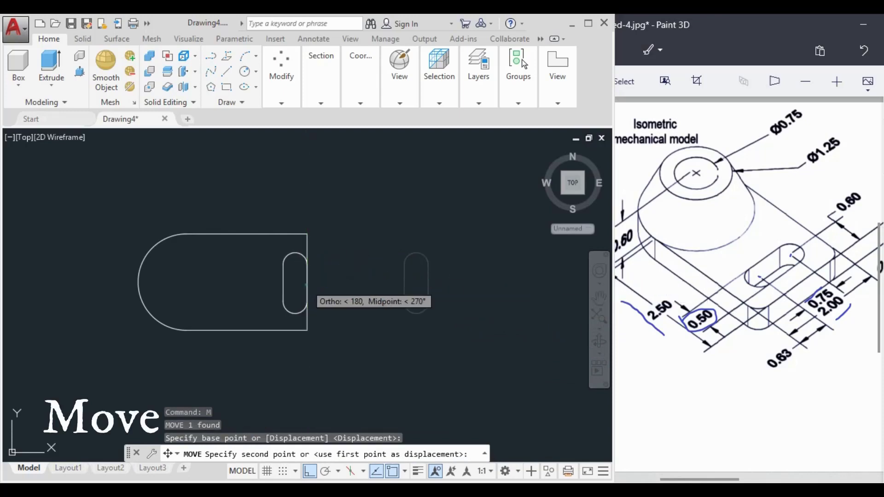
{"action": "left_click", "coordinate": [306, 285]}
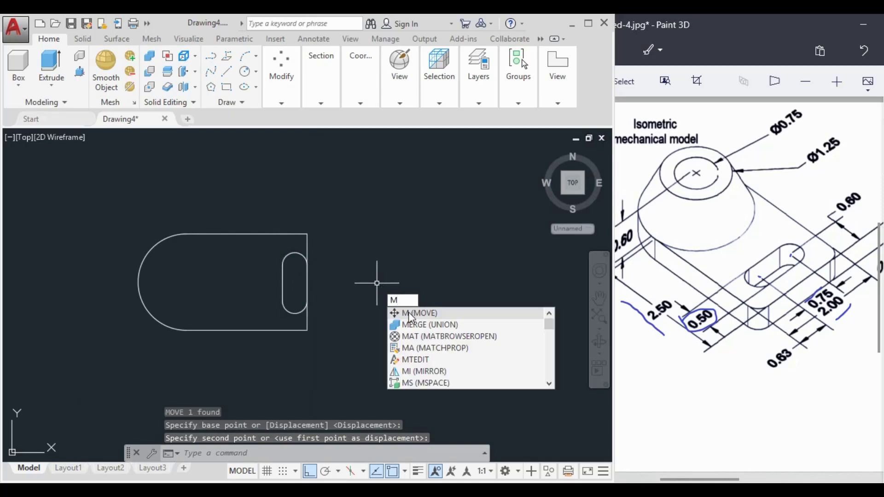
- Mark the 0.60 dimension on the Paint 3D reference drawing and move the slot 0.60 to the left inside the base outline
{"action": "key", "text": "Return"}
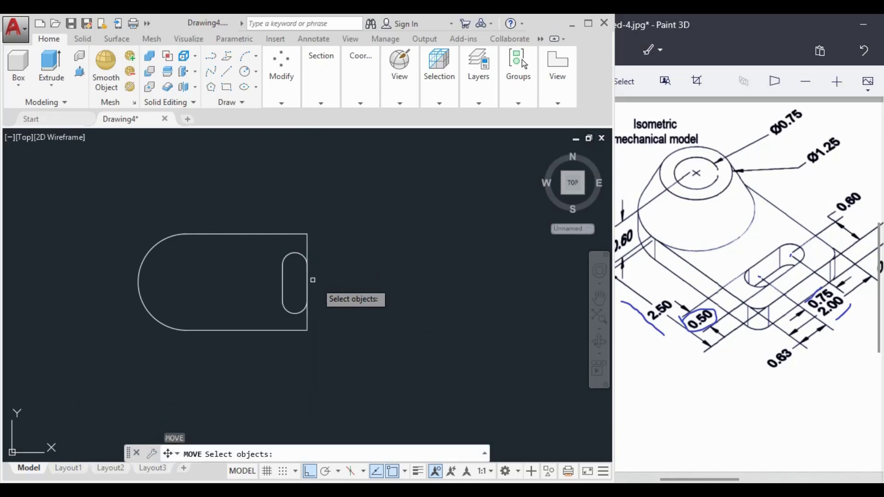
{"action": "left_click", "coordinate": [283, 274]}
{"action": "key", "text": "Return"}
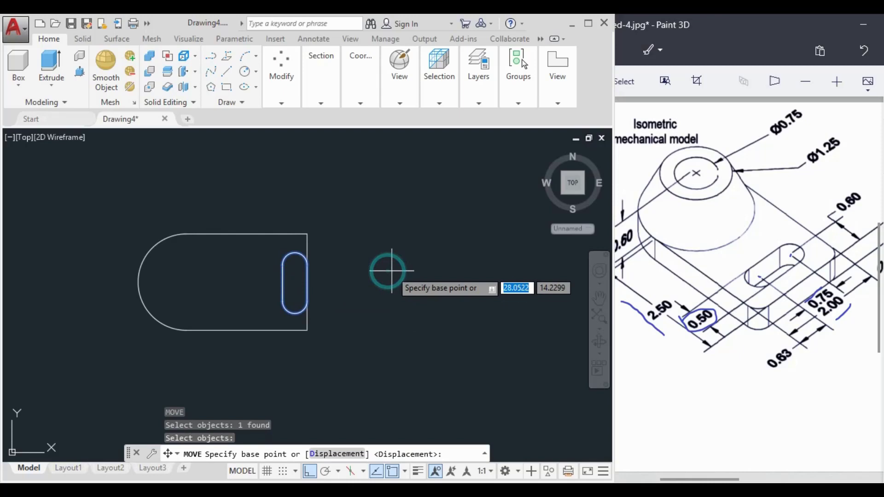
{"action": "left_click", "coordinate": [295, 265]}
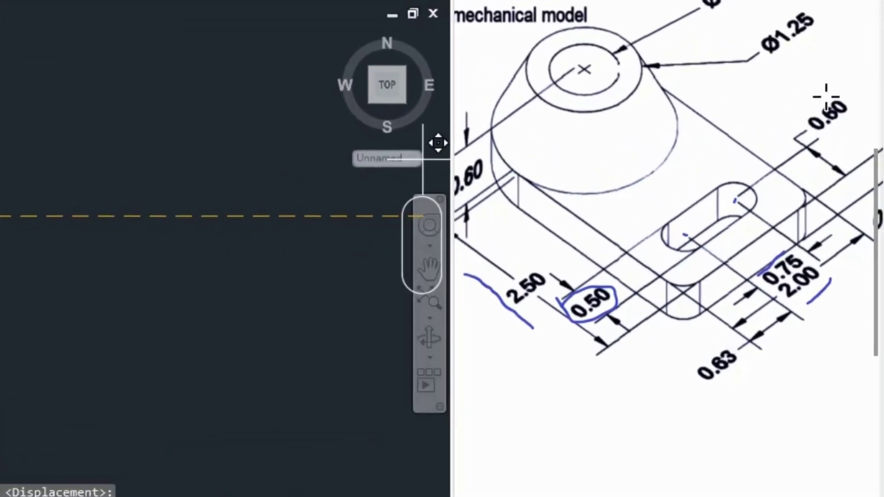
{"action": "left_click_drag", "start_coordinate": [830, 89], "coordinate": [790, 121]}
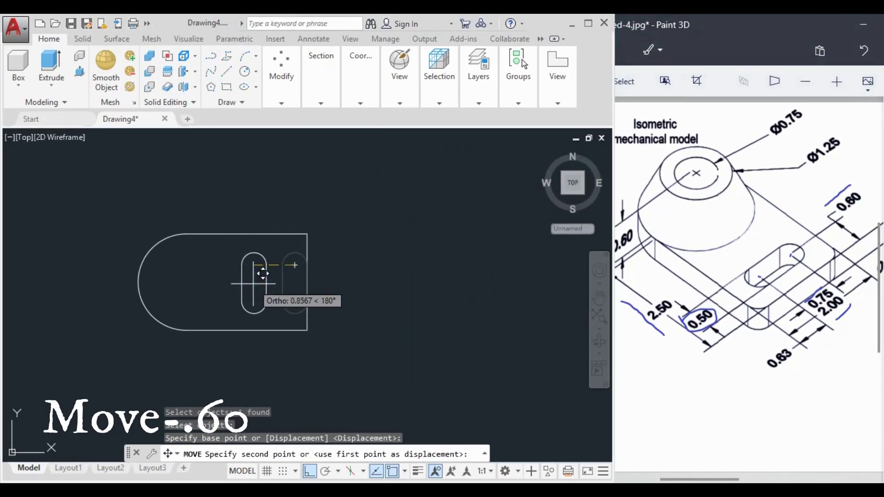
{"action": "type", "text": "0."}
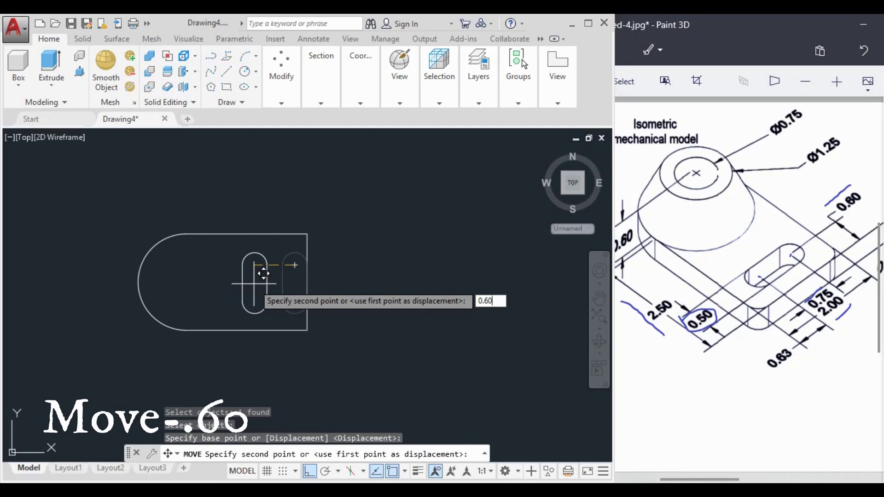
{"action": "type", "text": "60"}
{"action": "key", "text": "Return"}
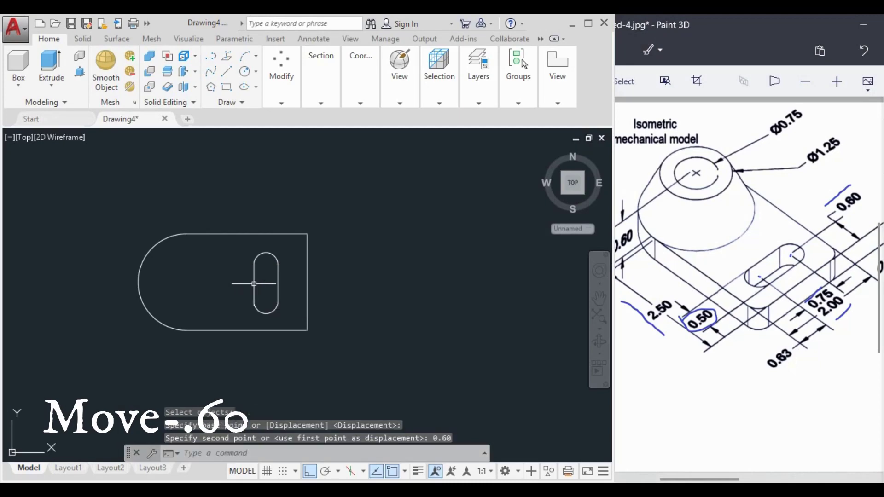
{"action": "middle_click_drag", "start_coordinate": [308, 294], "coordinate": [318, 292]}
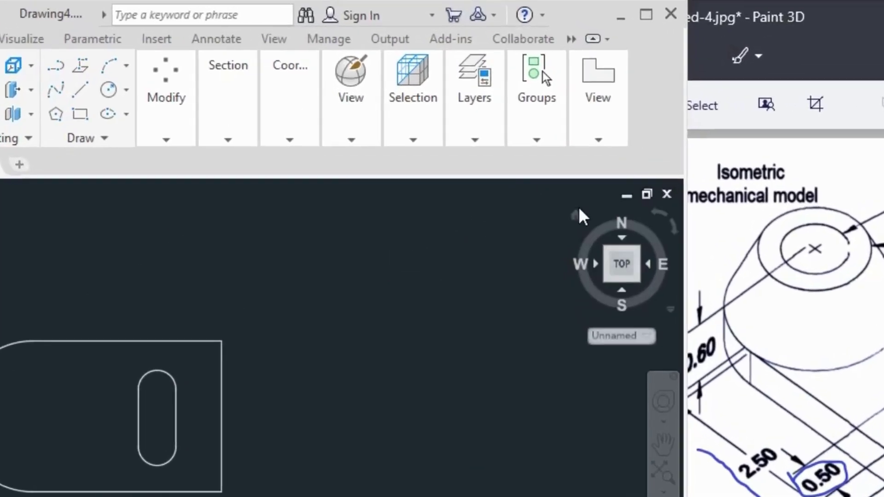
- Switch the drawing to an isometric view and circle the 0.35 thickness dimension on the Paint 3D reference drawing
{"action": "left_click", "coordinate": [576, 215]}
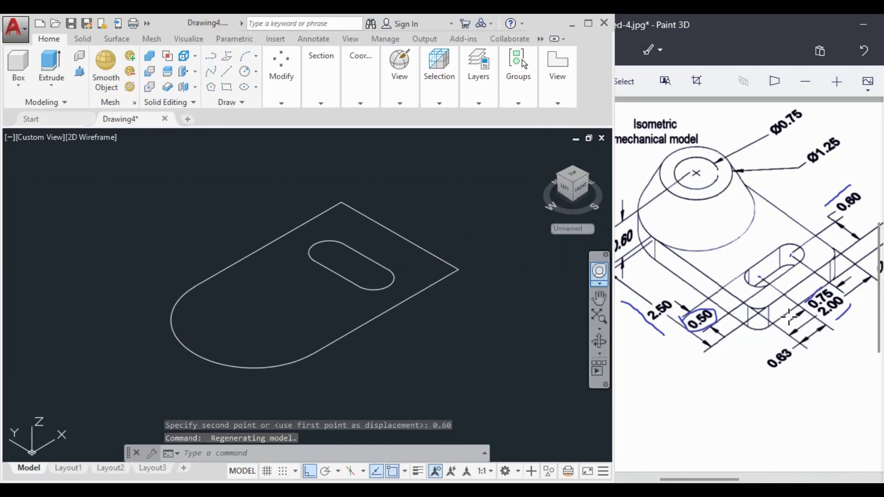
{"action": "left_click_drag", "start_coordinate": [701, 480], "coordinate": [715, 480]}
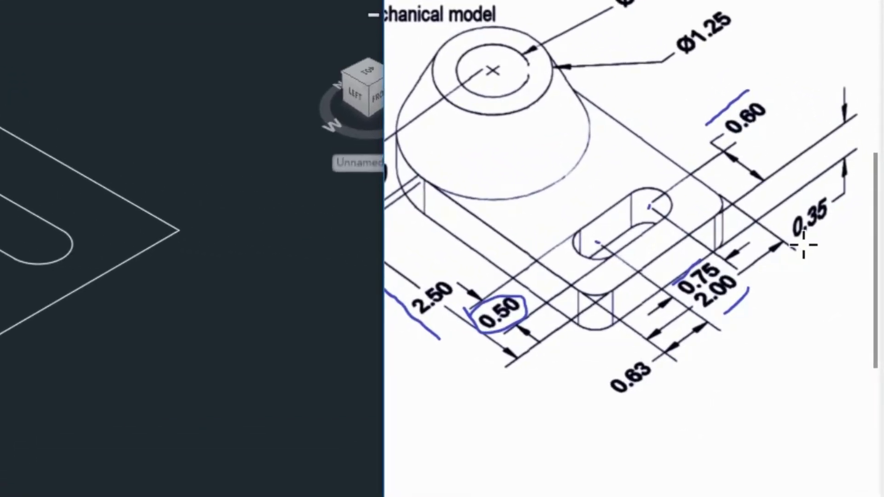
{"action": "left_click_drag", "start_coordinate": [804, 245], "coordinate": [836, 227]}
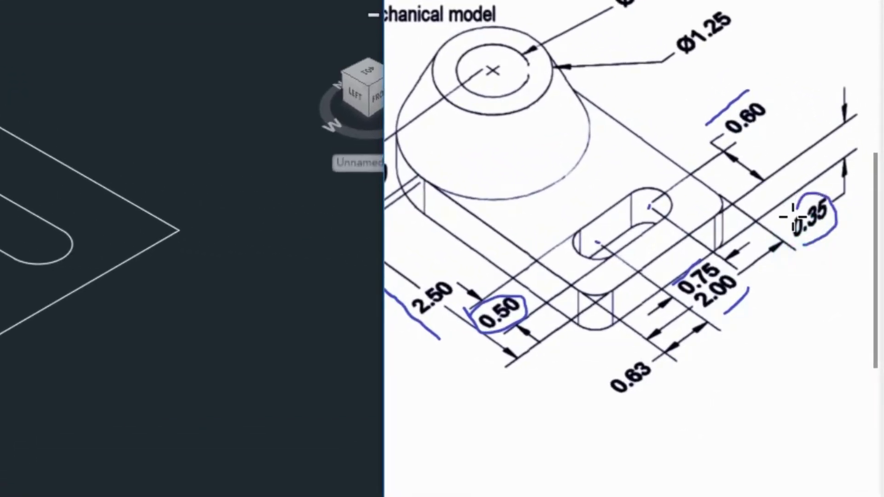
{"action": "left_click", "coordinate": [823, 272]}
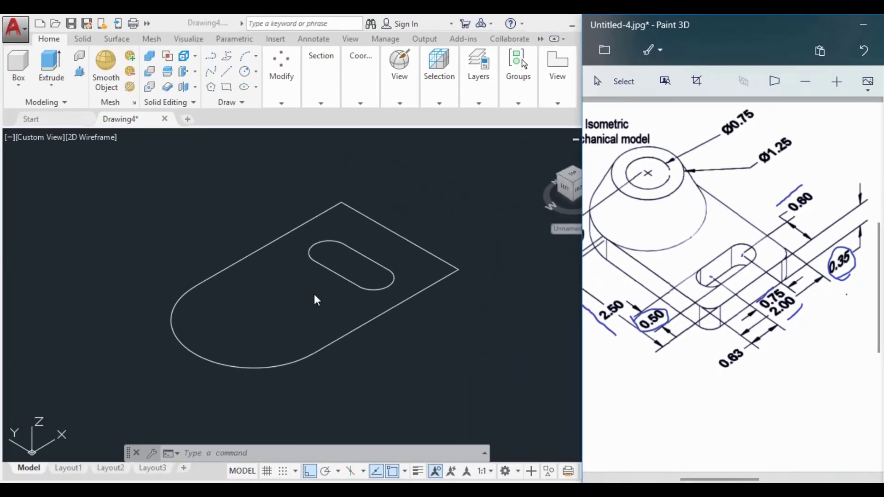
- In AutoCAD, presspull the area between the base outline and the slot upward by 0.35
{"action": "left_click", "coordinate": [300, 294]}
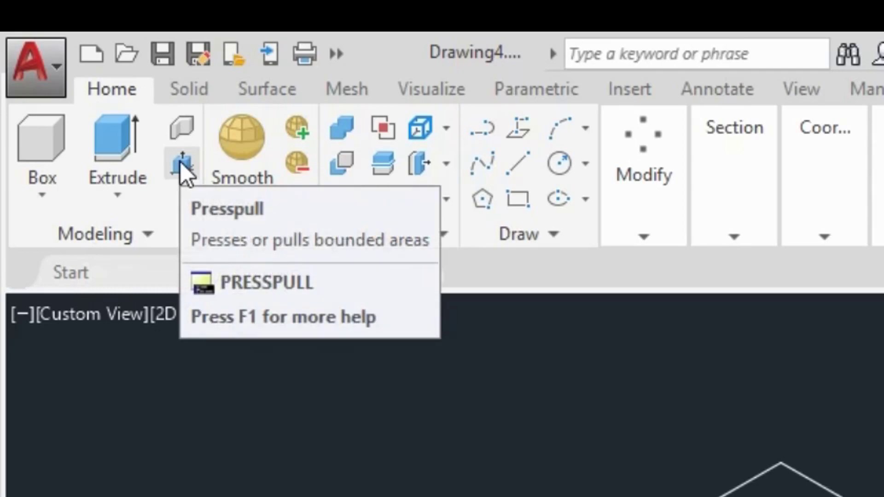
{"action": "left_click", "coordinate": [180, 164]}
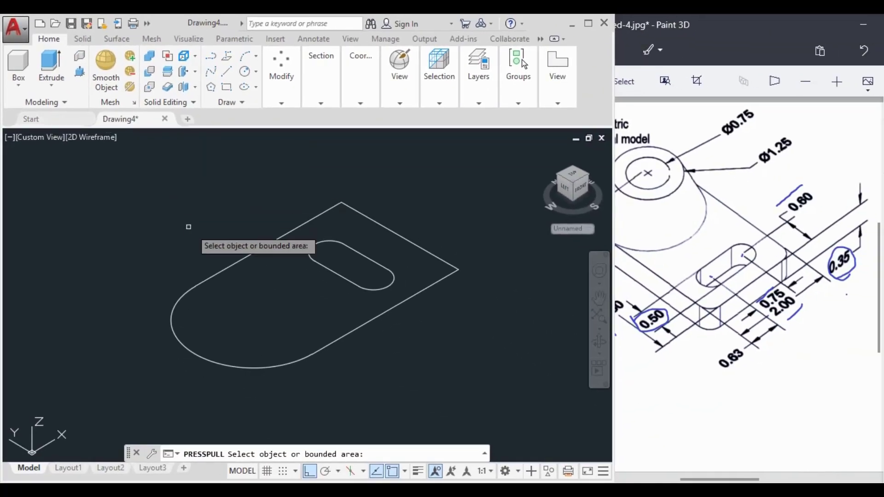
{"action": "left_click", "coordinate": [246, 291]}
{"action": "key", "text": "F8"}
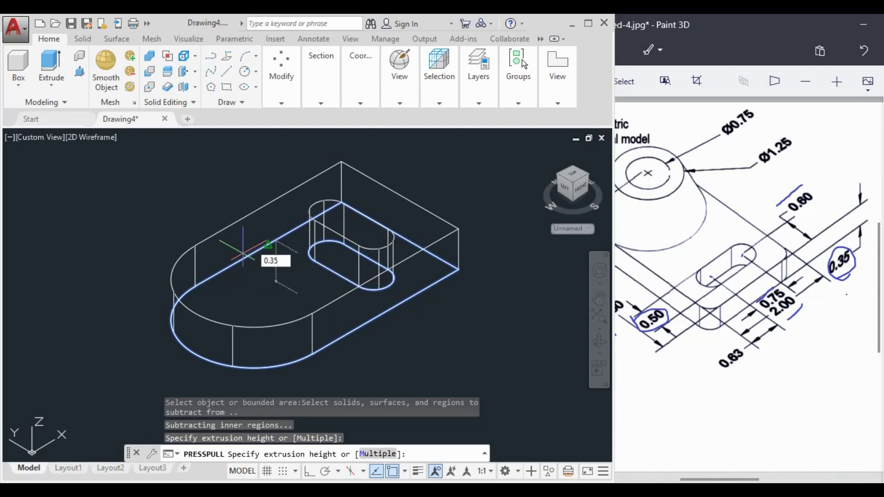
{"action": "type", "text": "0.35"}
{"action": "key", "text": "Return"}
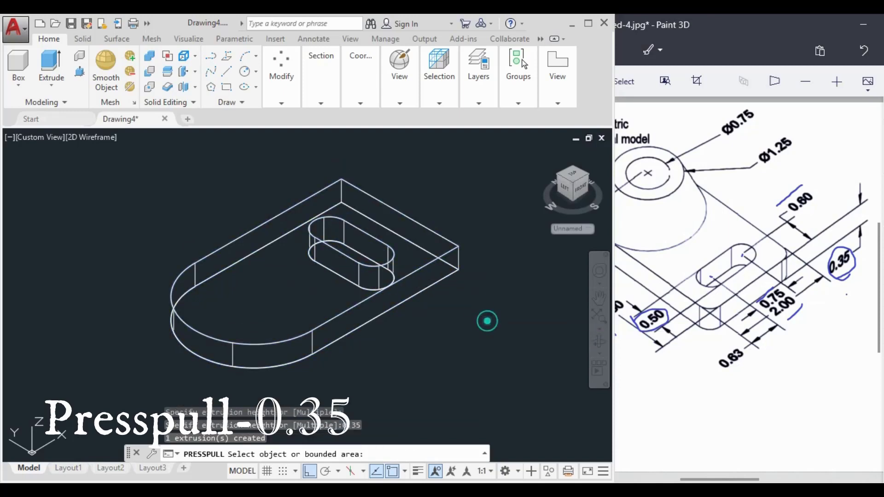
{"action": "key", "text": "Return"}
- Mark the cone's base edge on the reference drawing and draw a circle from the rounded end's top-face centre out to its edge
{"action": "middle_click_drag", "start_coordinate": [510, 310], "coordinate": [459, 348]}
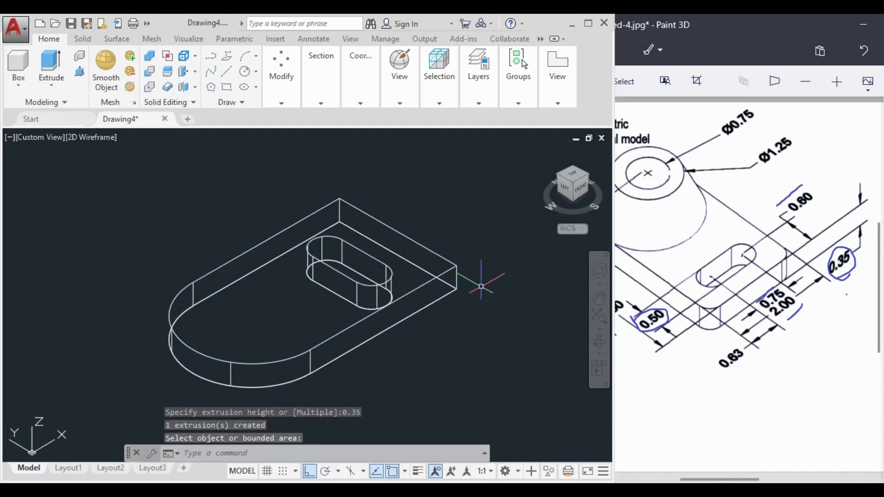
{"action": "left_click", "coordinate": [600, 345]}
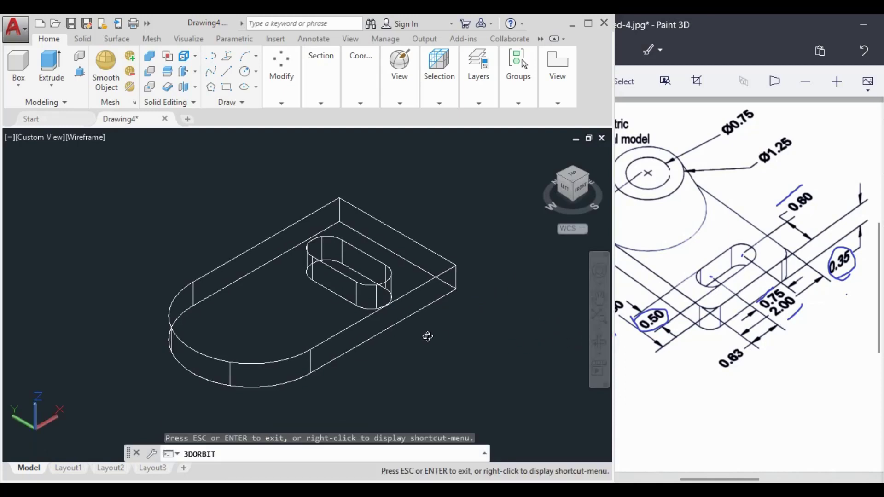
{"action": "left_click_drag", "start_coordinate": [428, 336], "coordinate": [310, 343]}
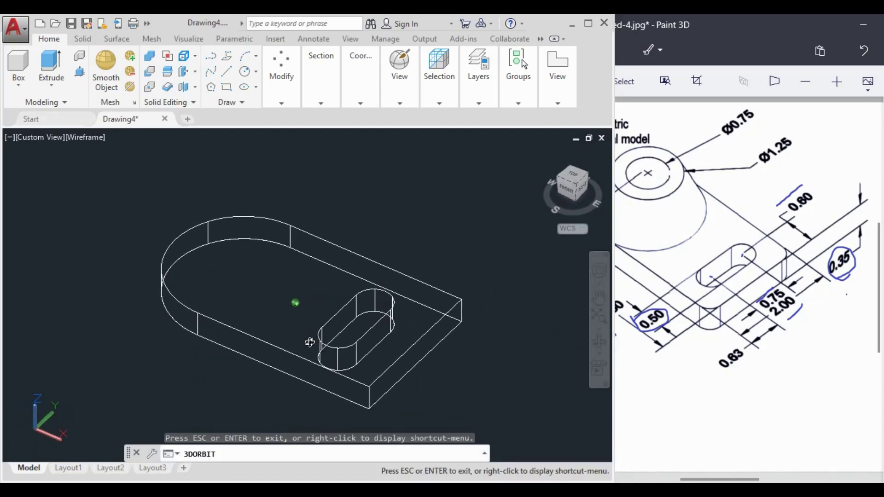
{"action": "right_click", "coordinate": [392, 213]}
{"action": "left_click", "coordinate": [402, 219]}
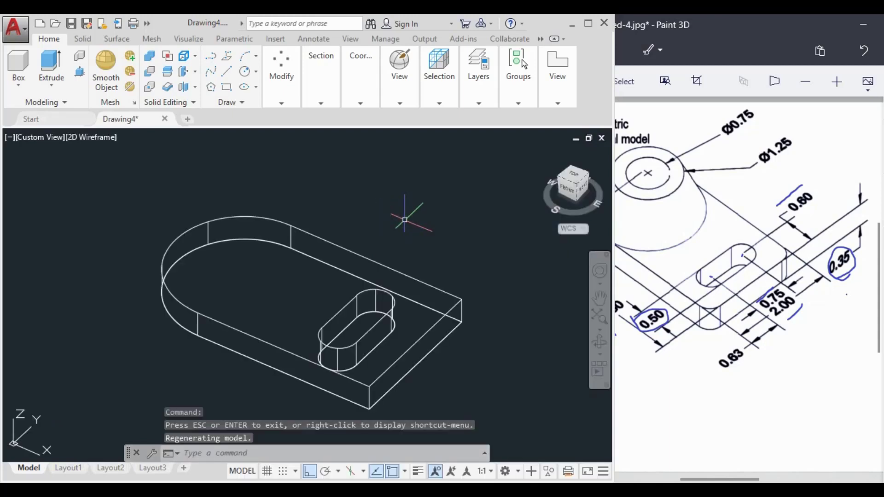
{"action": "left_click", "coordinate": [694, 245]}
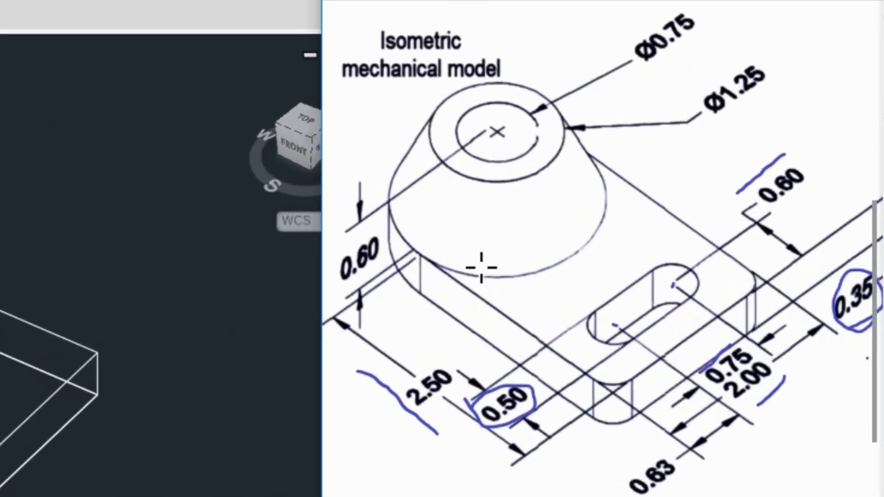
{"action": "left_click_drag", "start_coordinate": [486, 278], "coordinate": [544, 272]}
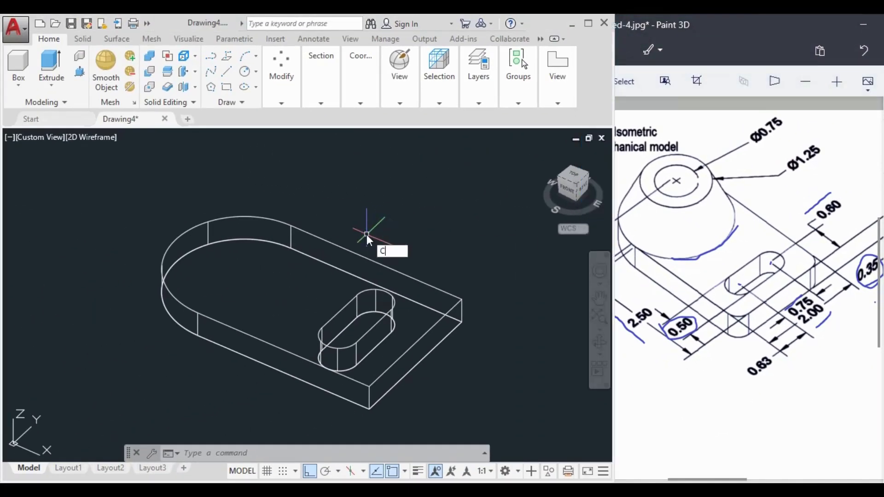
{"action": "left_click", "coordinate": [428, 263]}
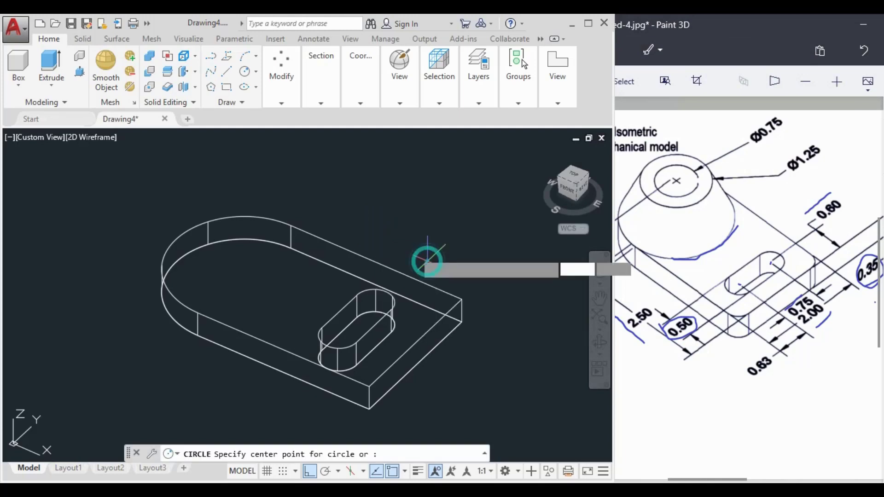
{"action": "left_click", "coordinate": [244, 269]}
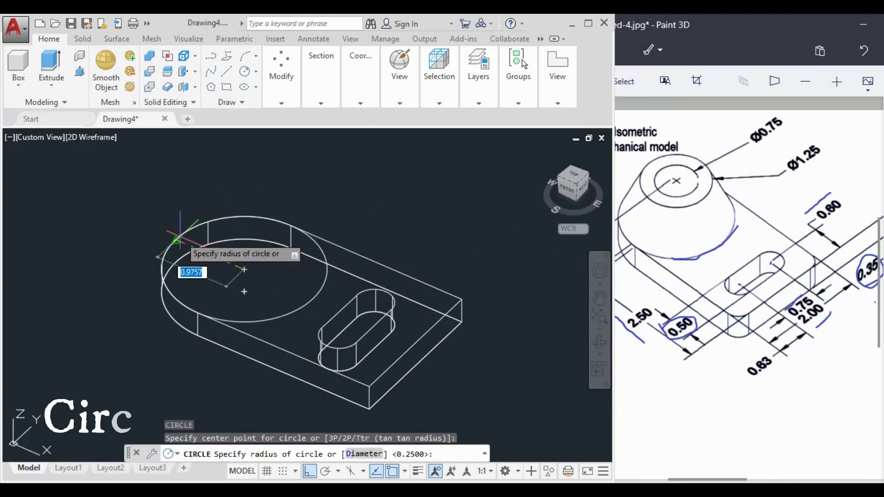
{"action": "left_click", "coordinate": [228, 286]}
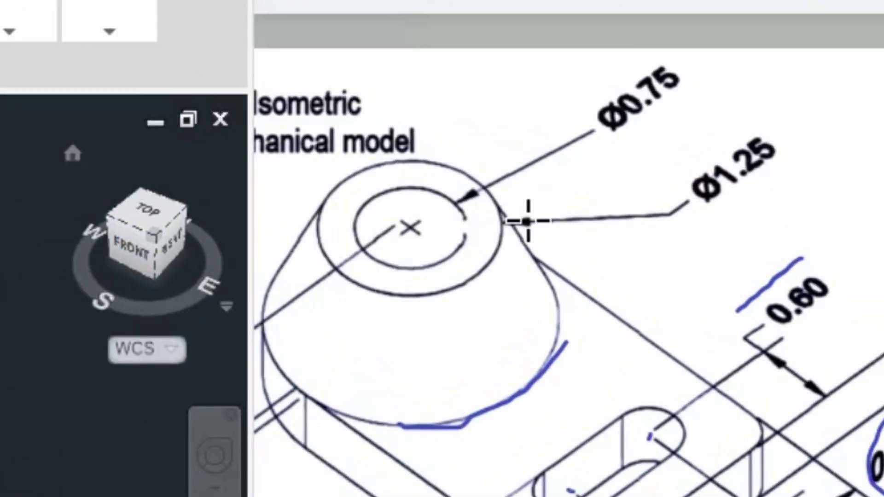
- Underline the Ø1.25 dimension on the reference drawing and draw a concentric circle of diameter 1.25 on the rounded end's top face
{"action": "left_click_drag", "start_coordinate": [801, 156], "coordinate": [741, 203]}
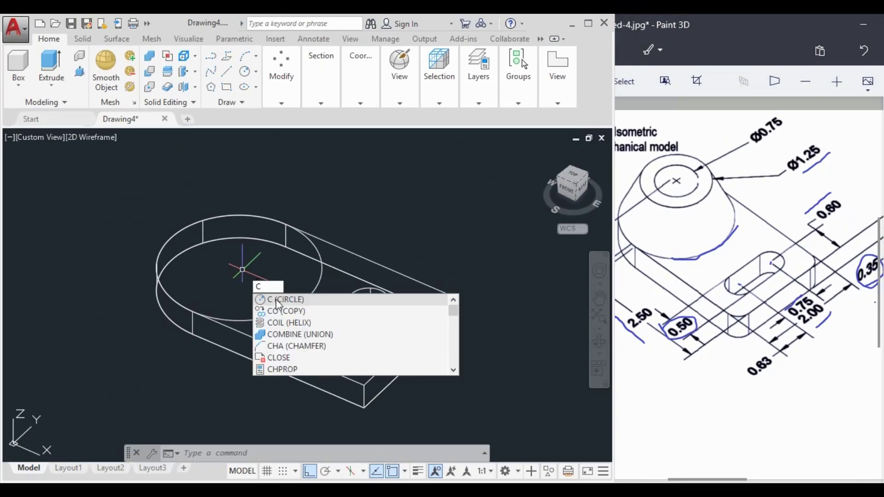
{"action": "key", "text": "Return"}
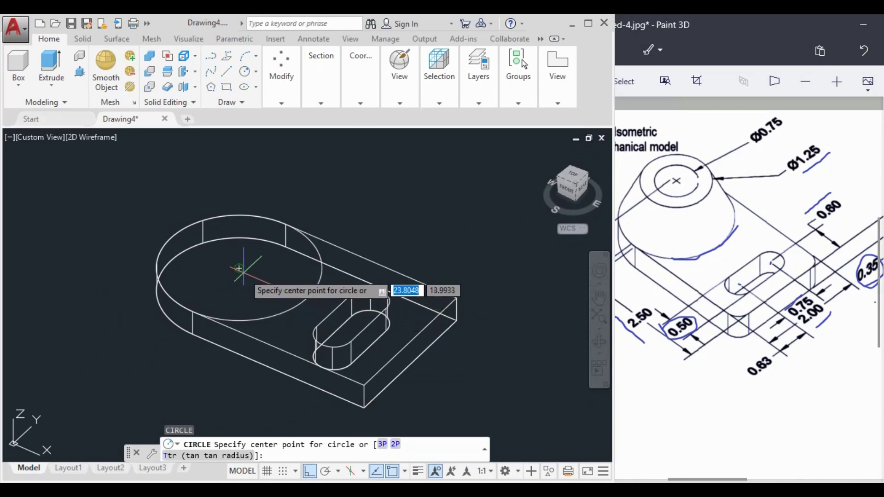
{"action": "left_click", "coordinate": [239, 268]}
{"action": "type", "text": "D"}
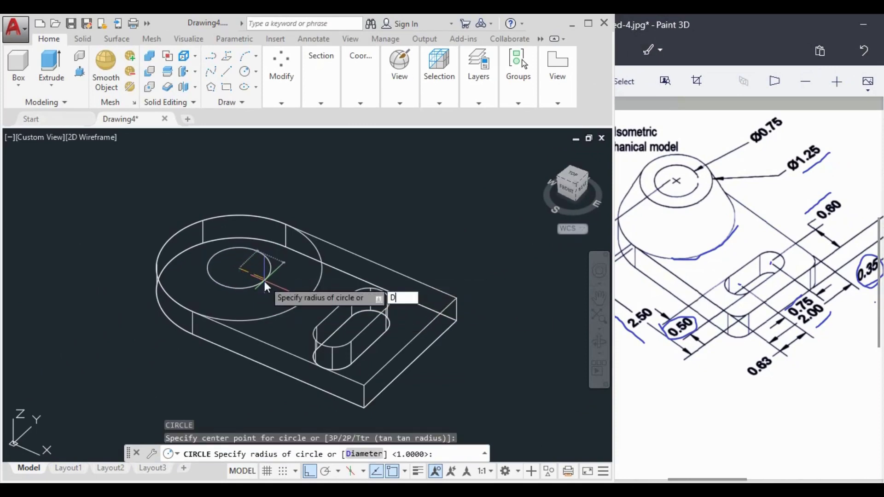
{"action": "key", "text": "Return"}
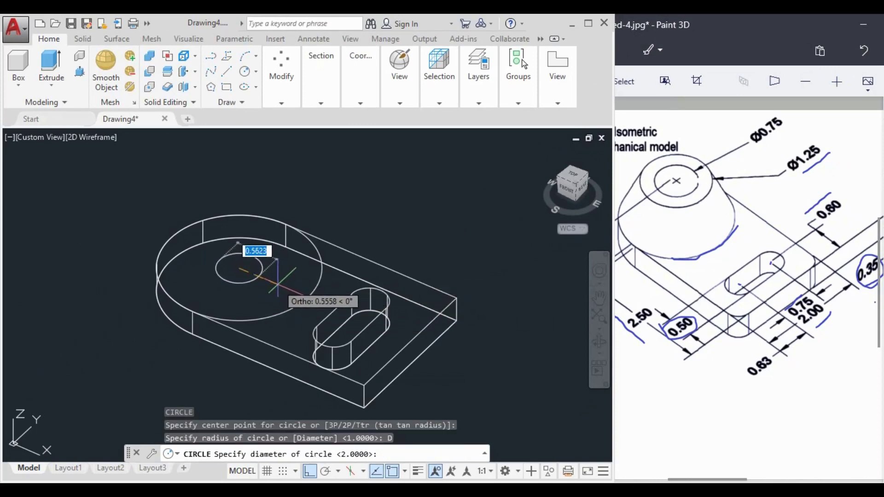
{"action": "type", "text": "1"}
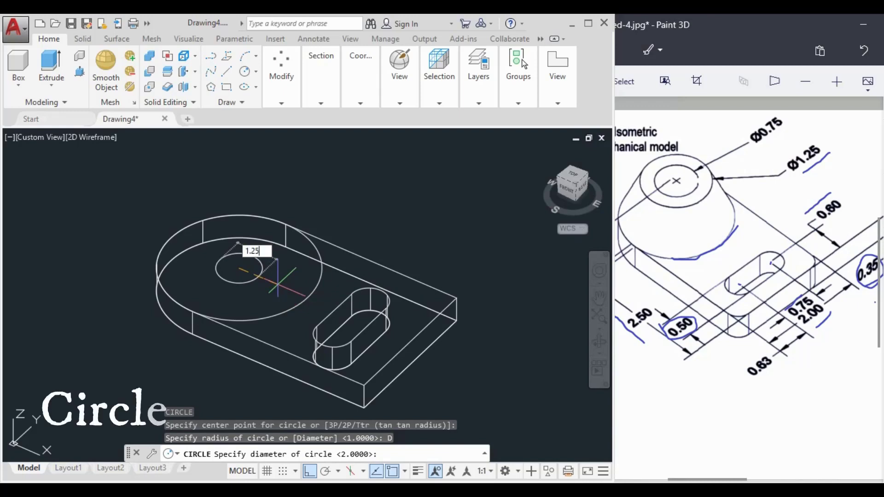
{"action": "type", "text": ".25"}
{"action": "key", "text": "Return"}
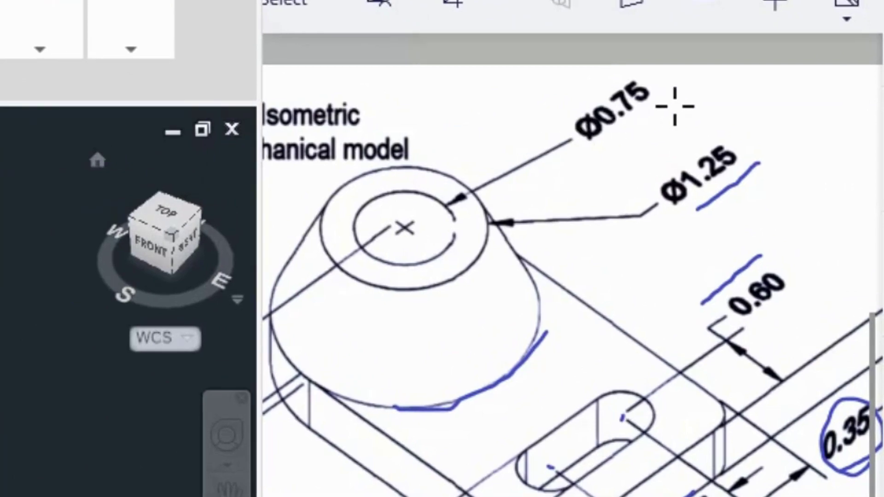
- Underline the Ø0.75 dimension on the reference drawing and draw a circle of diameter 0.75 at the same centre
{"action": "left_click_drag", "start_coordinate": [677, 102], "coordinate": [655, 121]}
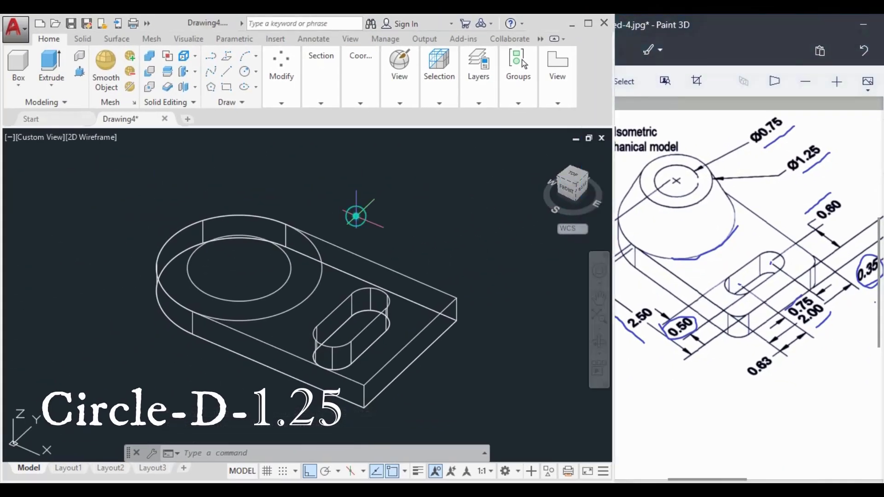
{"action": "type", "text": "c"}
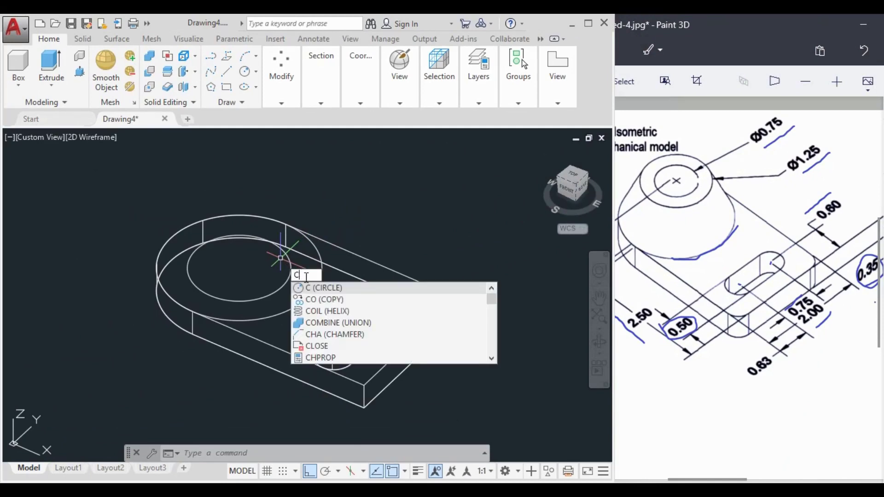
{"action": "left_click", "coordinate": [348, 289]}
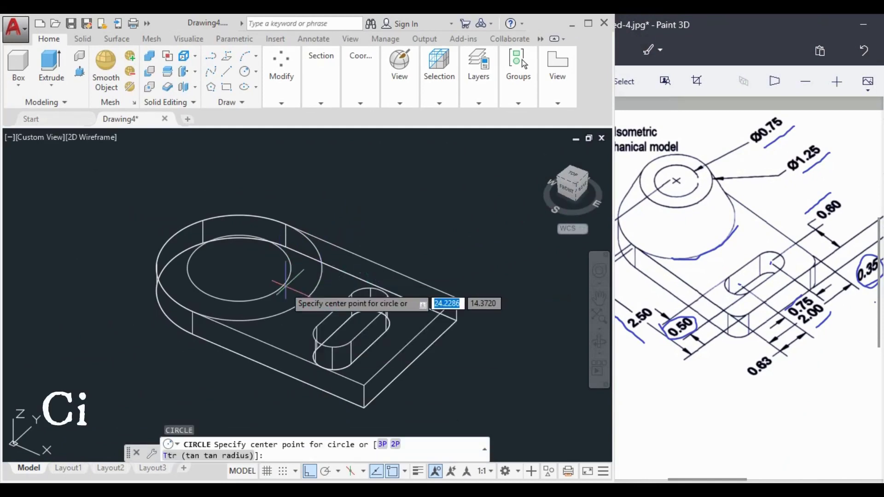
{"action": "left_click", "coordinate": [239, 268]}
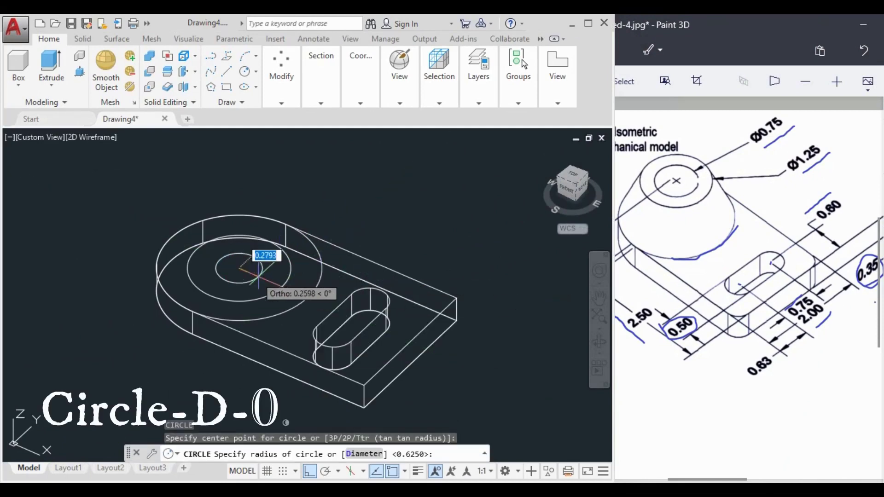
{"action": "type", "text": "D"}
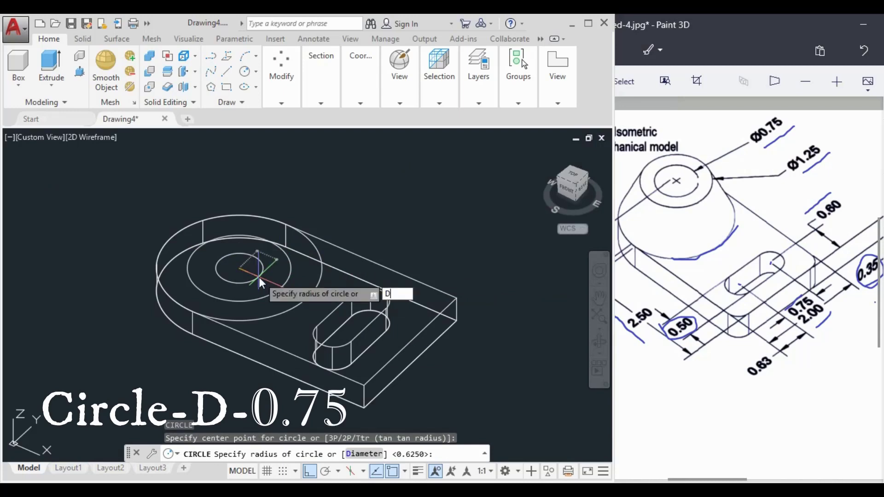
{"action": "key", "text": "Return"}
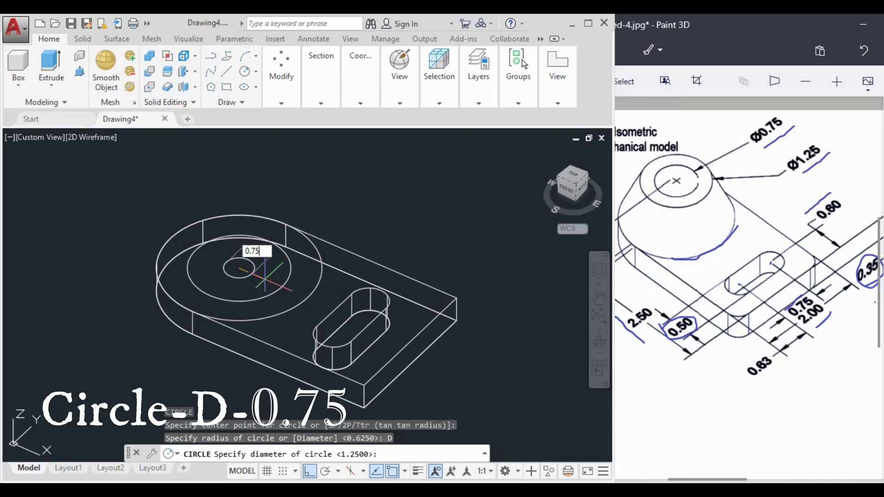
{"action": "key", "text": "Return"}
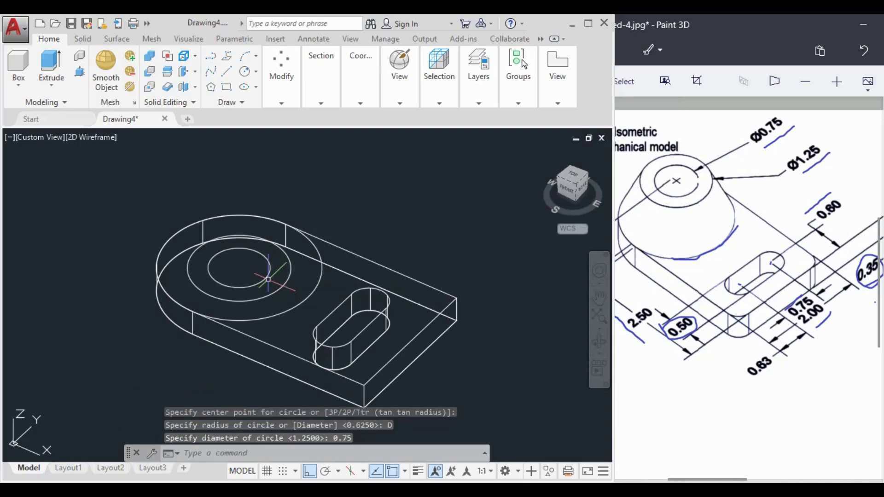
- Mark the 0.60 height on the reference drawing and move the 1.25 and 0.75 diameter circles straight up by 0.60
{"action": "left_click", "coordinate": [284, 261]}
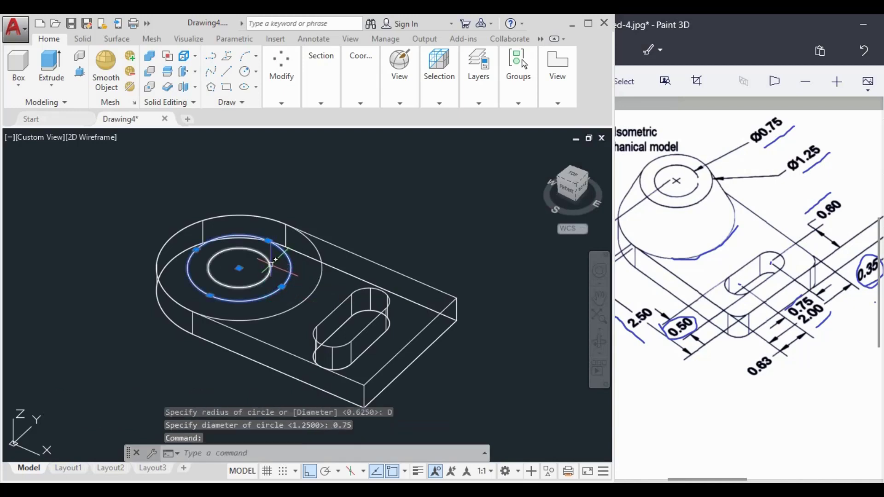
{"action": "left_click", "coordinate": [270, 265]}
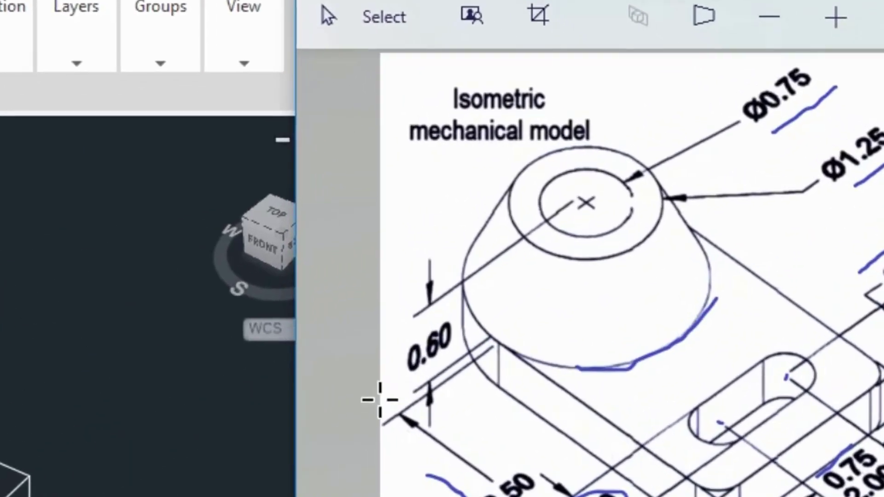
{"action": "left_click_drag", "start_coordinate": [392, 338], "coordinate": [399, 389]}
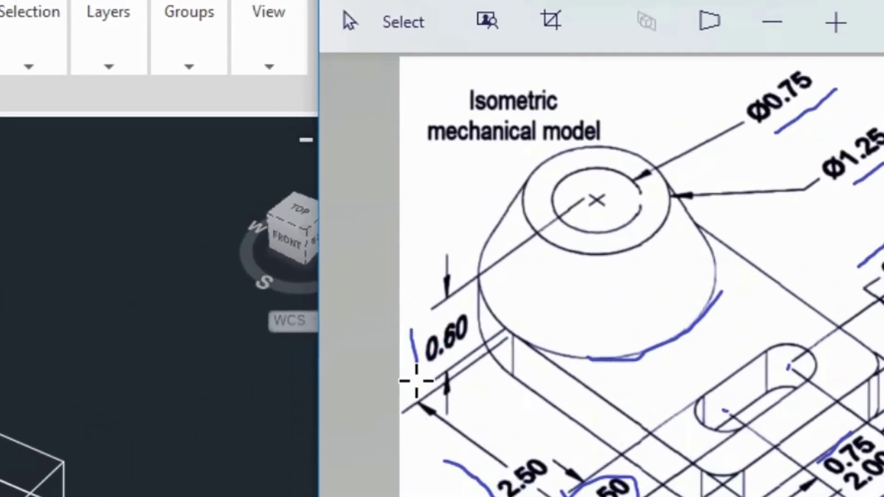
{"action": "left_click", "coordinate": [88, 380]}
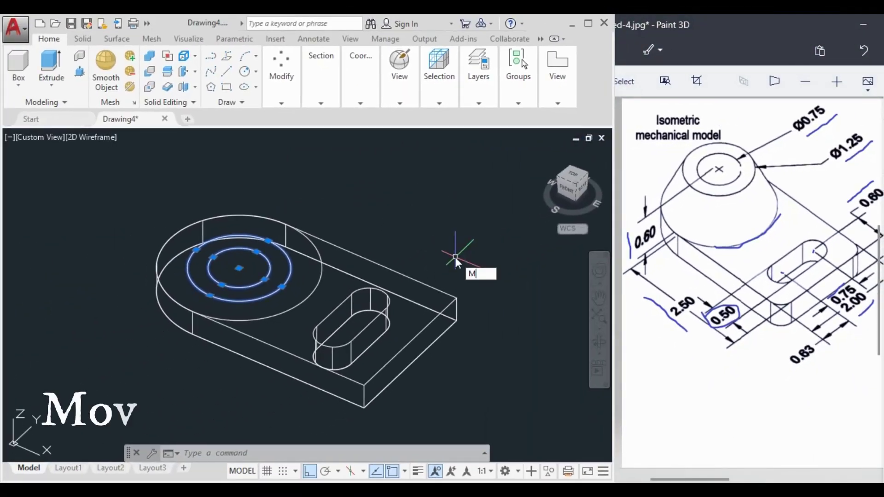
{"action": "key", "text": "Return"}
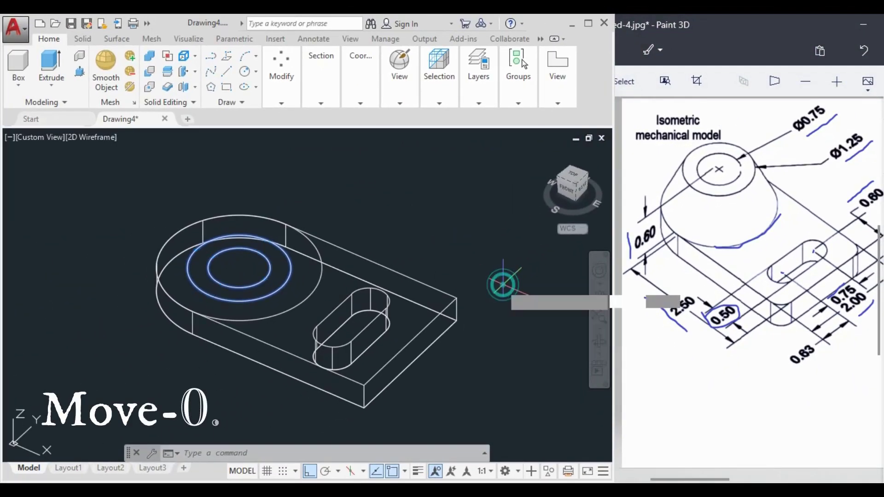
{"action": "left_click", "coordinate": [505, 302]}
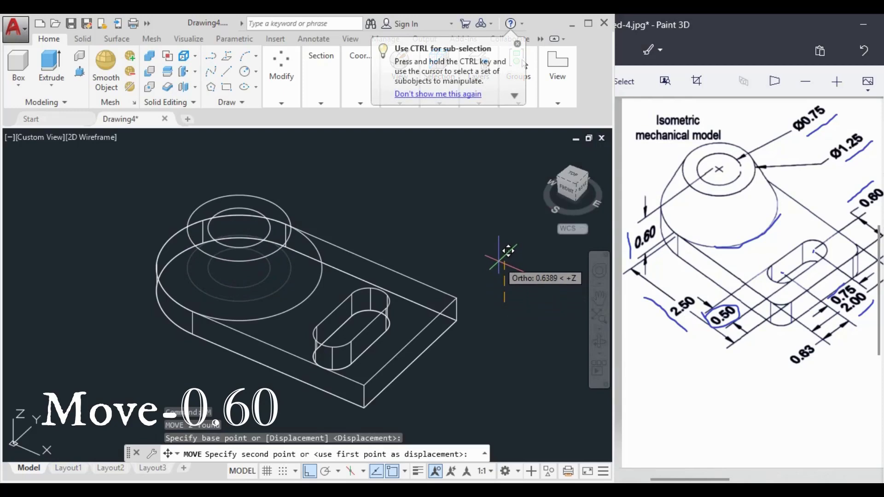
{"action": "type", "text": "0.60"}
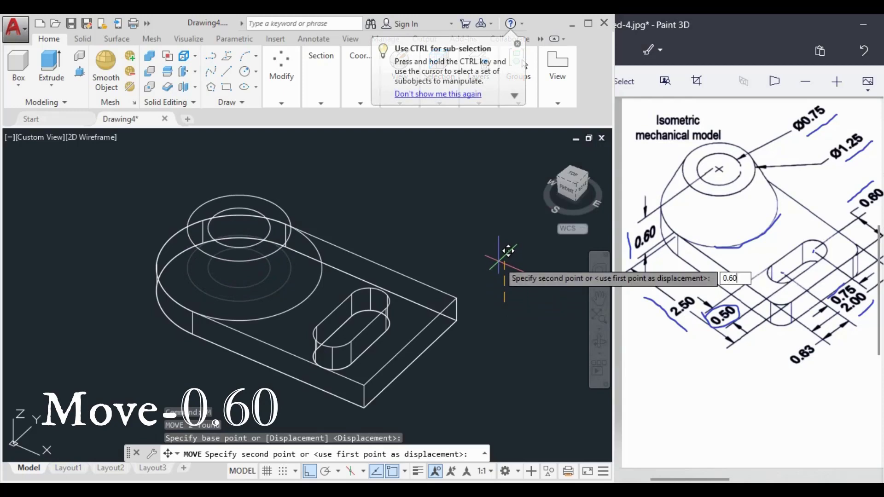
{"action": "key", "text": "Return"}
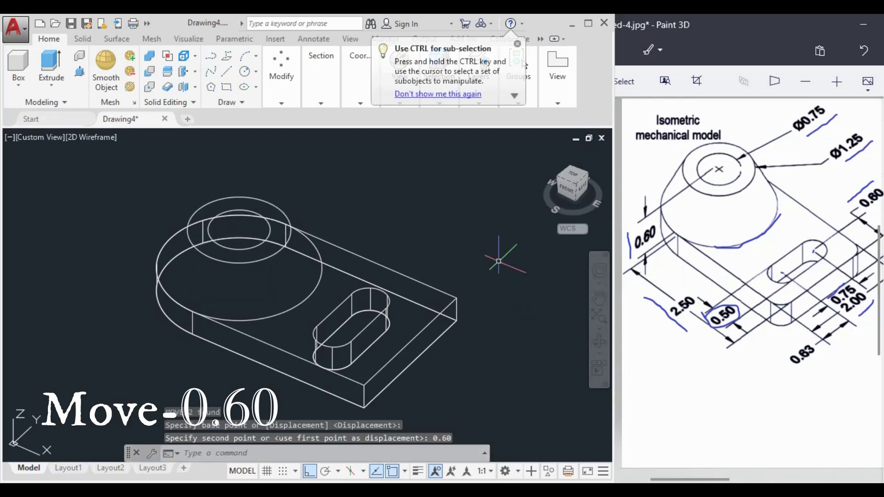
- Loft a solid from the large base circle to the raised 1.25 diameter circle, using cross sections only
{"action": "middle_click_drag", "start_coordinate": [480, 293], "coordinate": [470, 292]}
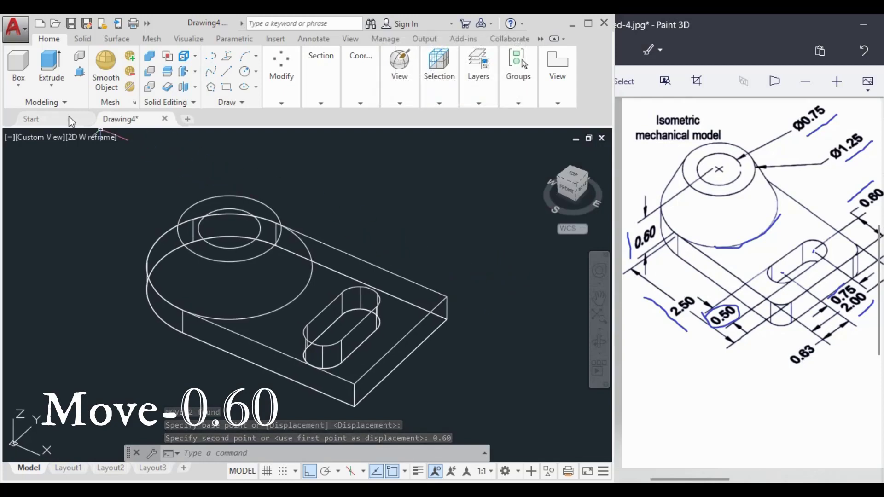
{"action": "left_click", "coordinate": [51, 88]}
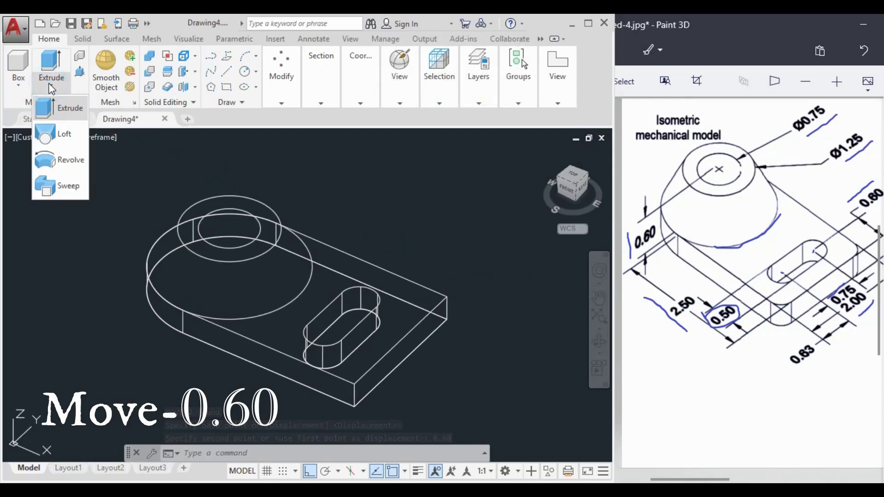
{"action": "left_click", "coordinate": [67, 135]}
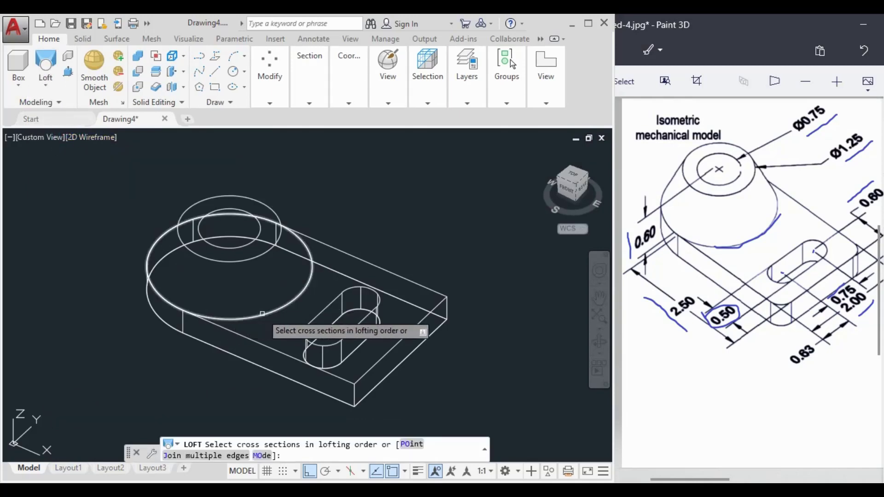
{"action": "left_click", "coordinate": [263, 314]}
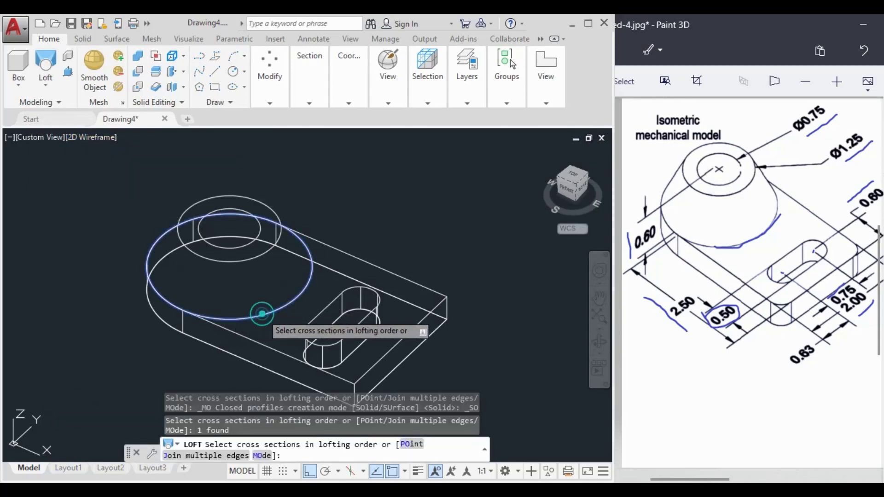
{"action": "left_click", "coordinate": [240, 261]}
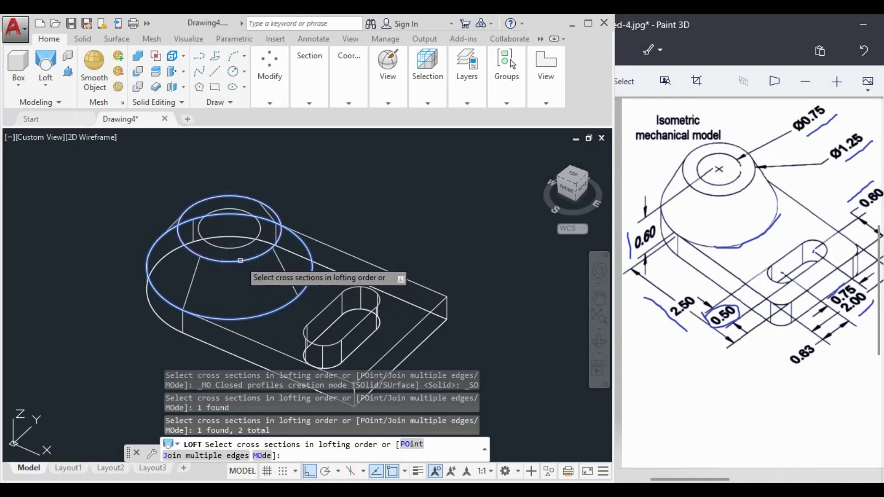
{"action": "right_click", "coordinate": [282, 287]}
{"action": "left_click", "coordinate": [295, 296]}
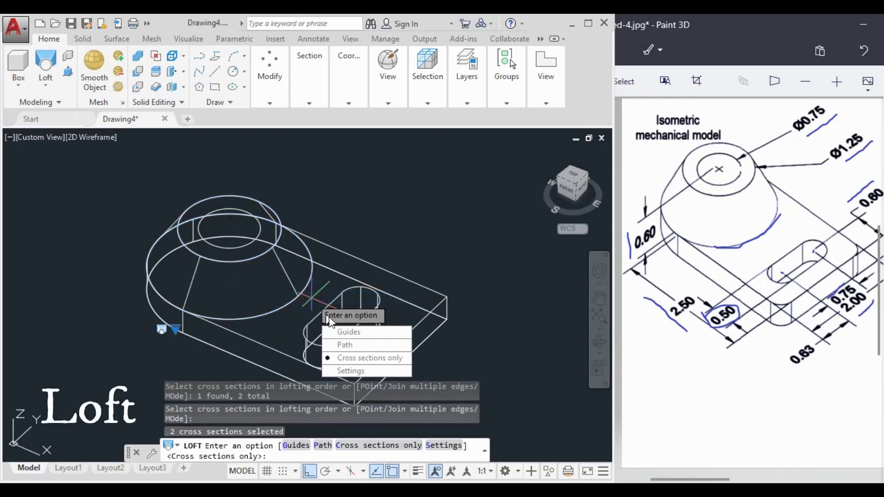
{"action": "left_click", "coordinate": [356, 359]}
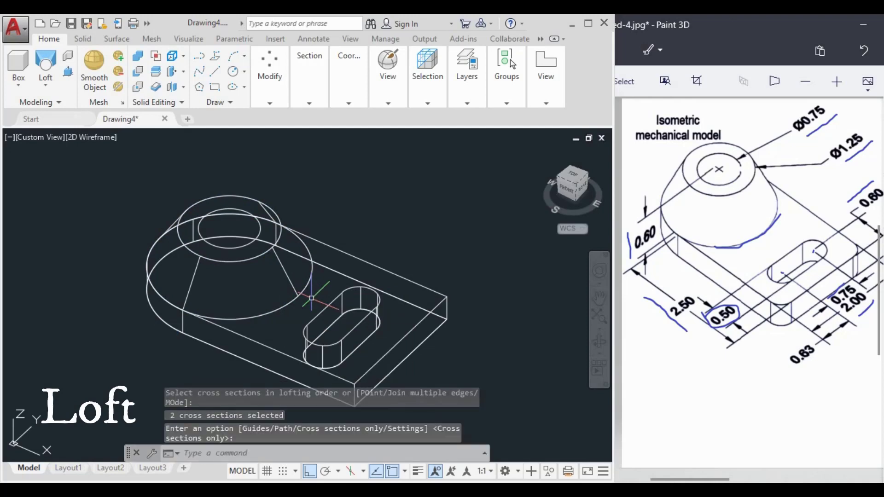
- Check the lofted boss in the Conceptual visual style and return to 2D Wireframe
{"action": "middle_click_drag", "start_coordinate": [296, 285], "coordinate": [277, 273]}
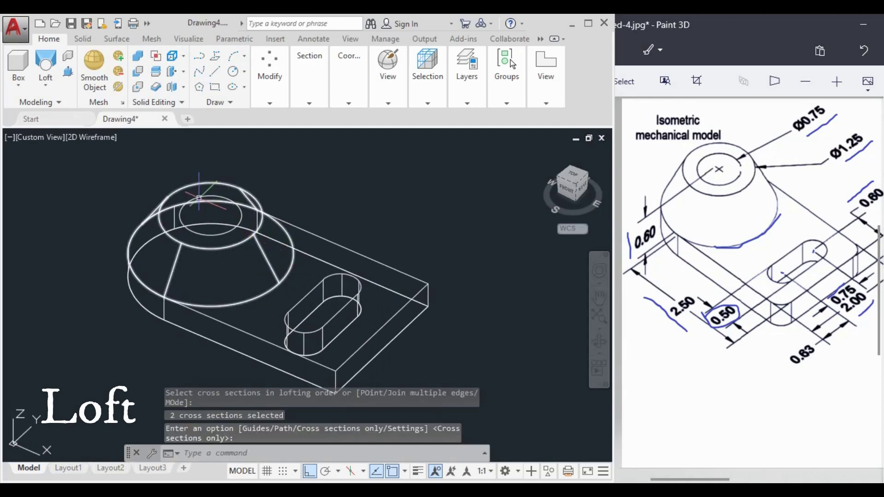
{"action": "left_click", "coordinate": [104, 138]}
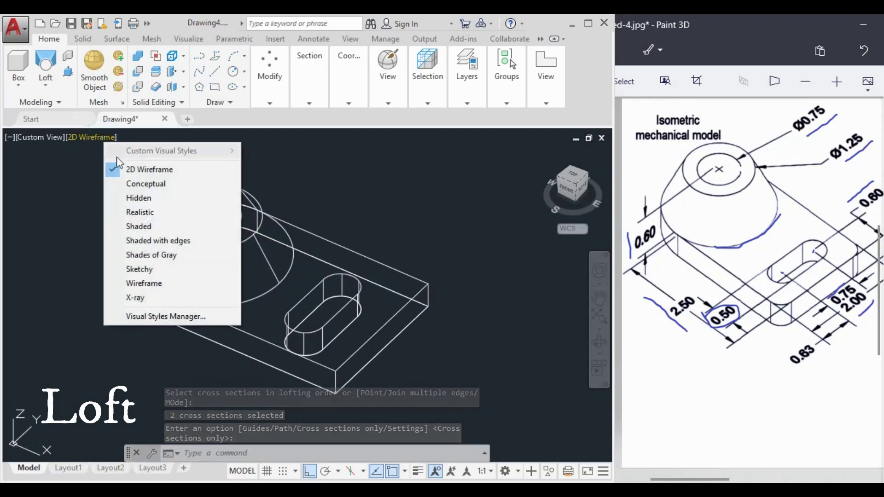
{"action": "left_click", "coordinate": [129, 183]}
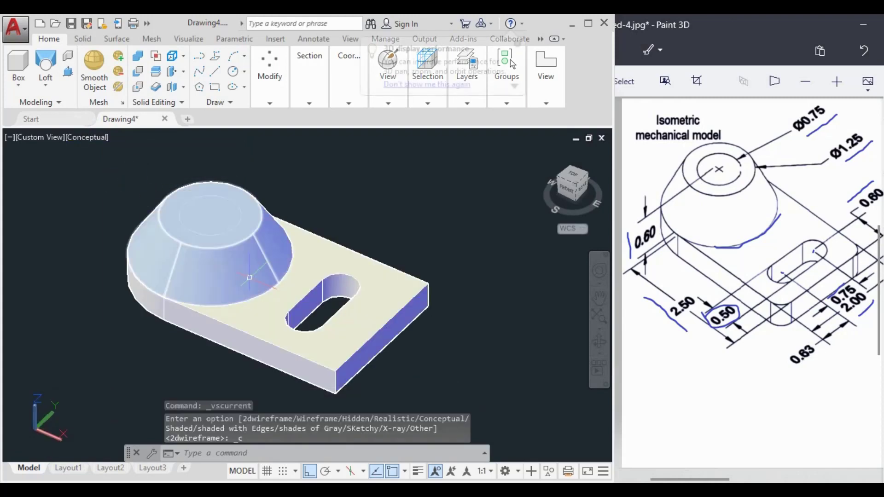
{"action": "middle_click_drag", "start_coordinate": [250, 277], "coordinate": [272, 284]}
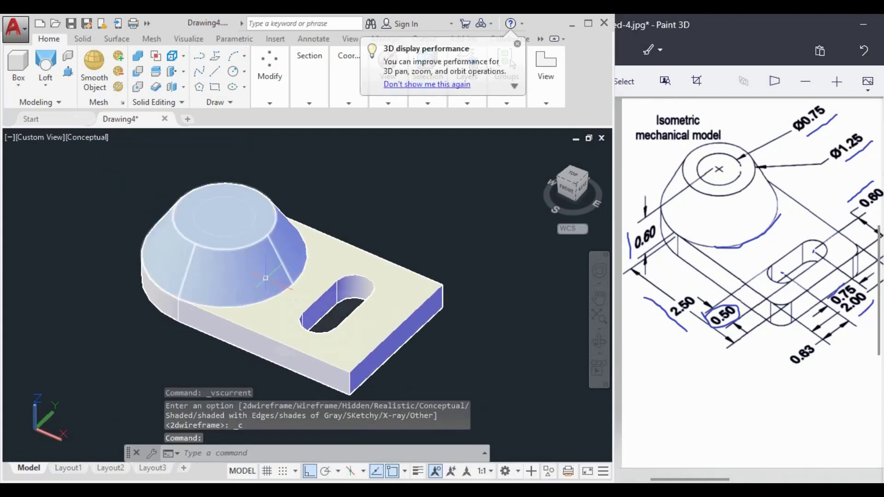
{"action": "left_click", "coordinate": [87, 141]}
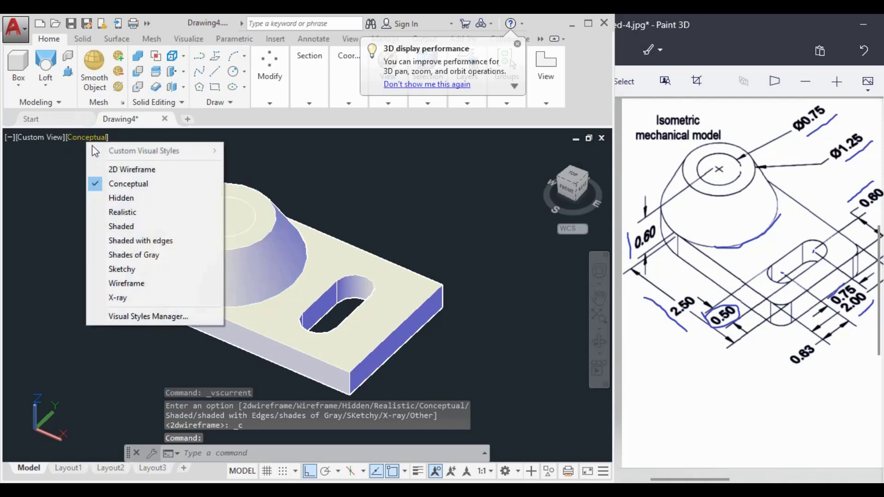
{"action": "left_click", "coordinate": [110, 168]}
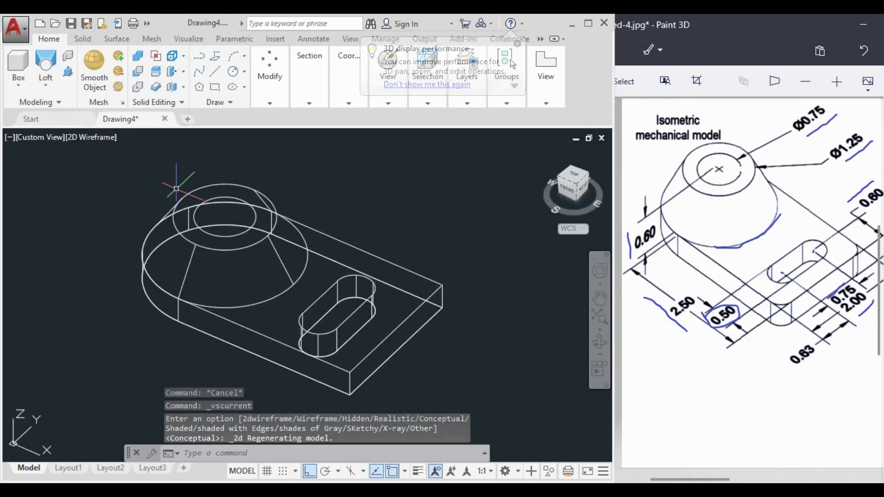
- Extrude the raised 0.75 diameter circle 2.5 downward through the boss and base
{"action": "left_click", "coordinate": [212, 199]}
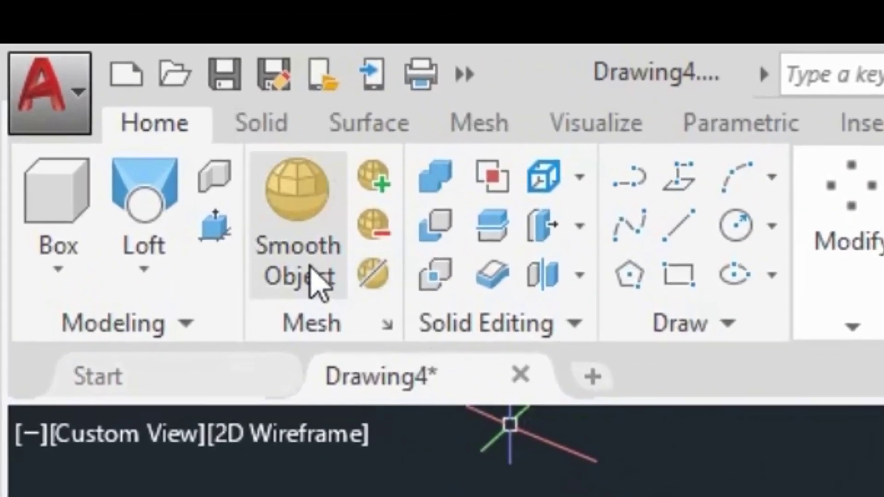
{"action": "left_click", "coordinate": [54, 81]}
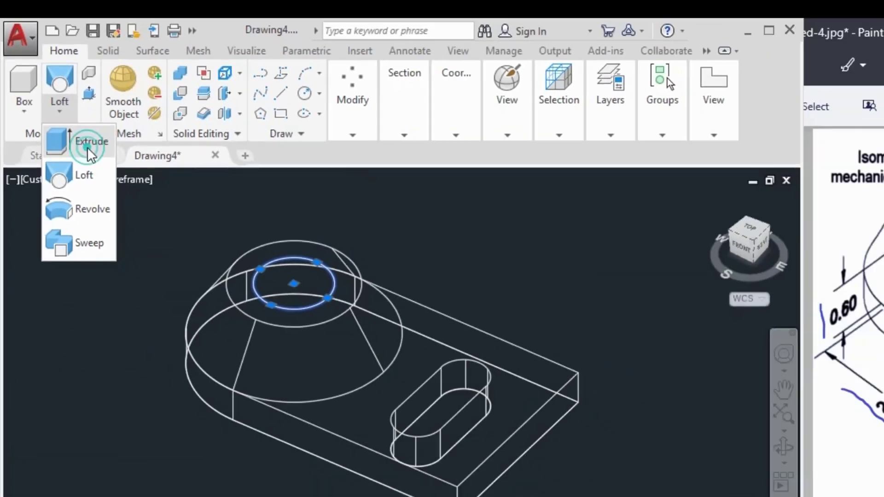
{"action": "left_click", "coordinate": [207, 360]}
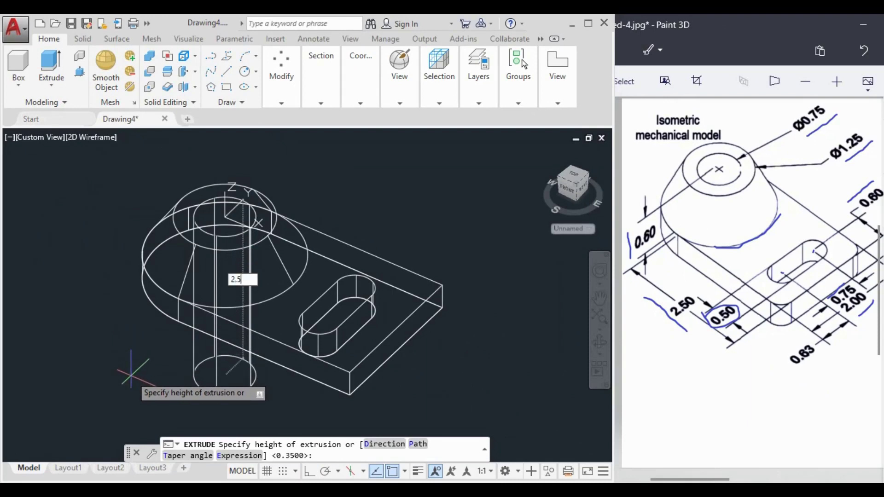
{"action": "key", "text": "Return"}
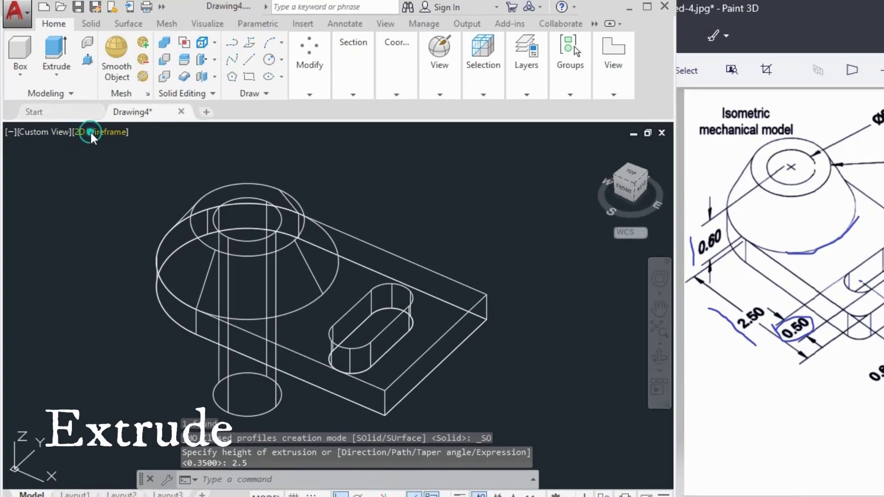
- Switch to the Conceptual visual style and subtract the extruded cylinder from the slotted base and lofted boss
{"action": "left_click", "coordinate": [91, 137]}
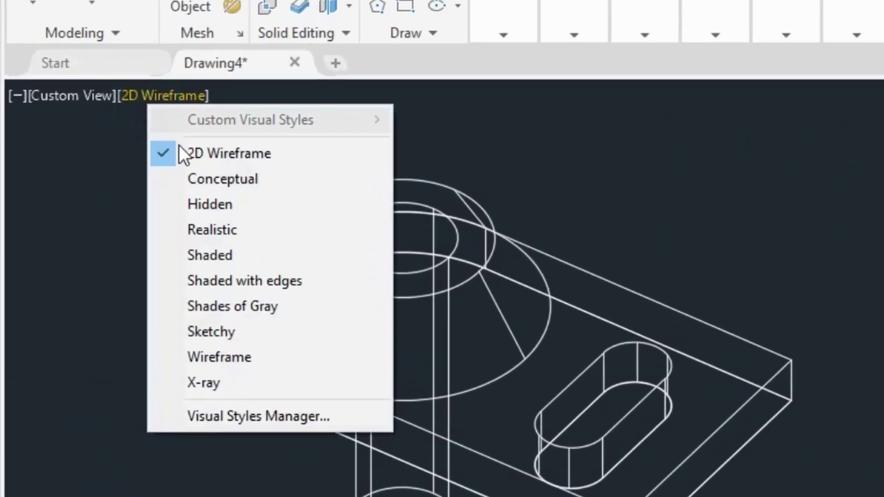
{"action": "left_click", "coordinate": [107, 187]}
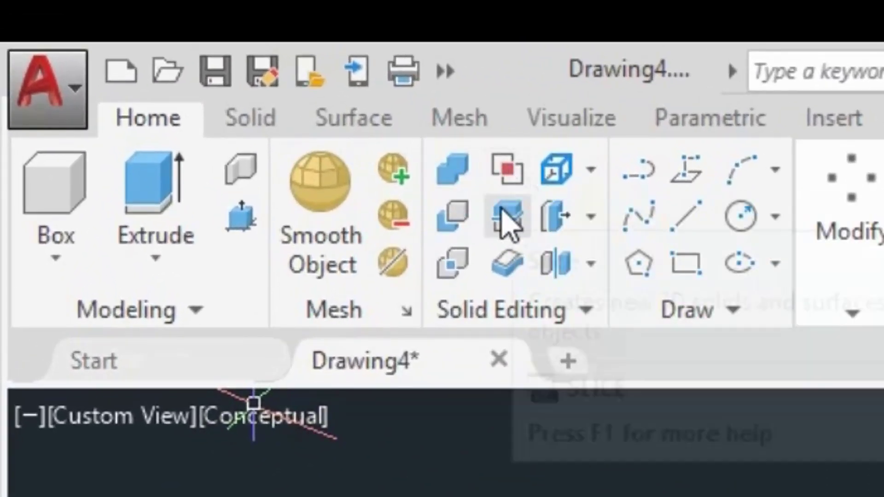
{"action": "left_click", "coordinate": [462, 214]}
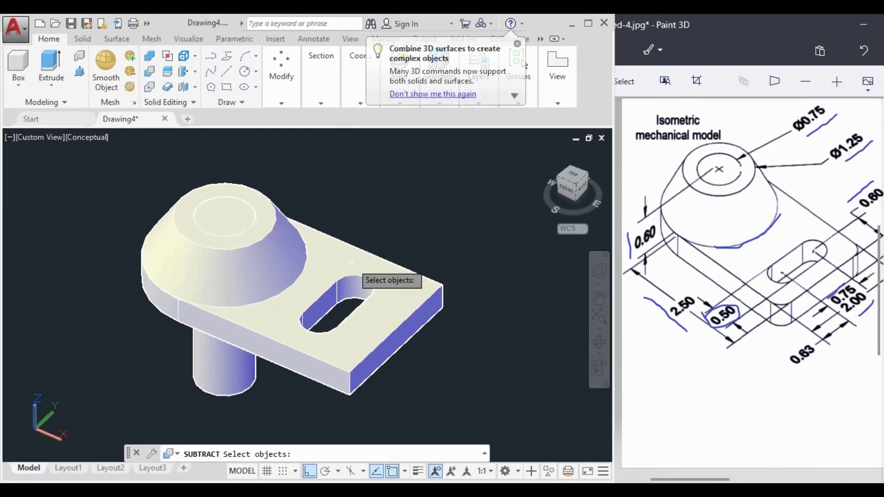
{"action": "left_click", "coordinate": [352, 263]}
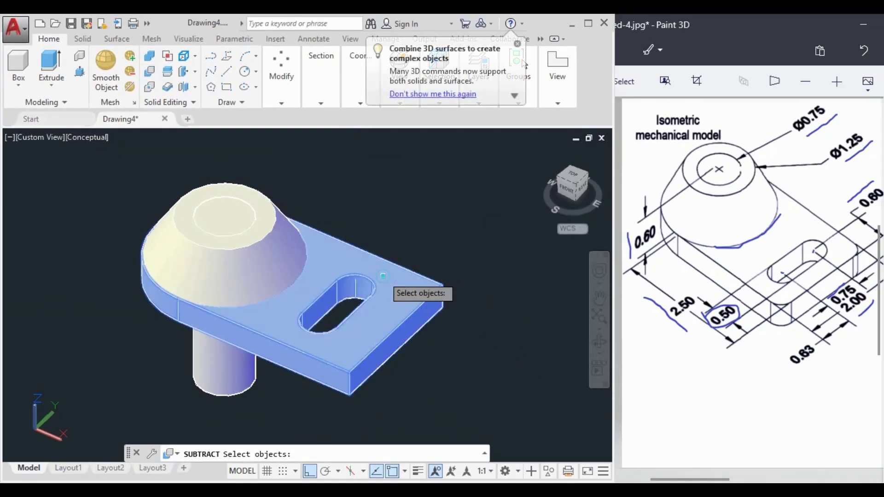
{"action": "left_click", "coordinate": [289, 243]}
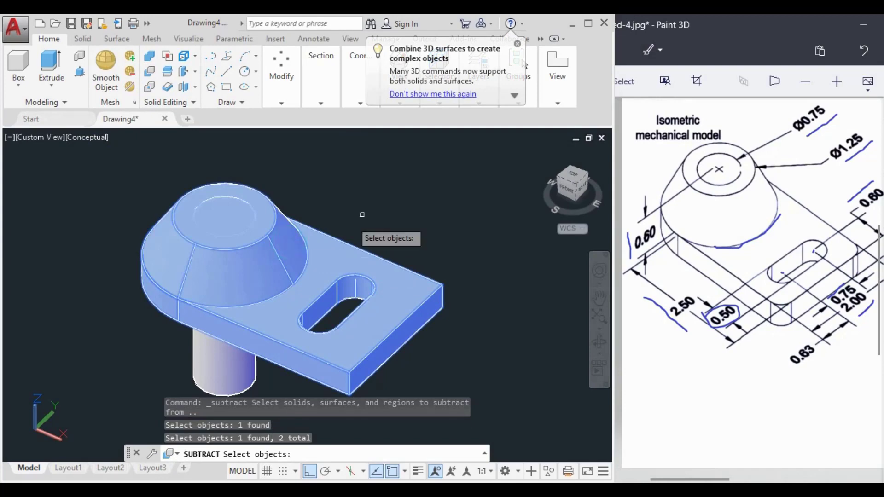
{"action": "key", "text": "Return"}
{"action": "left_click", "coordinate": [221, 355]}
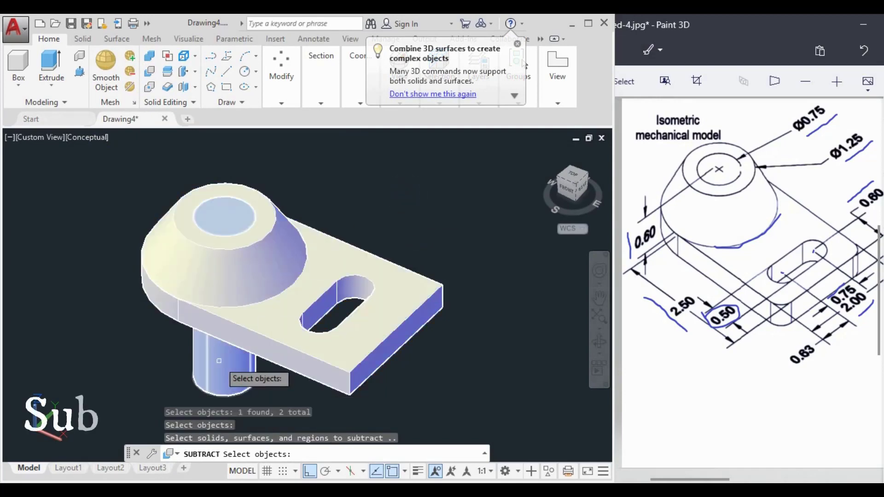
{"action": "right_click", "coordinate": [409, 211]}
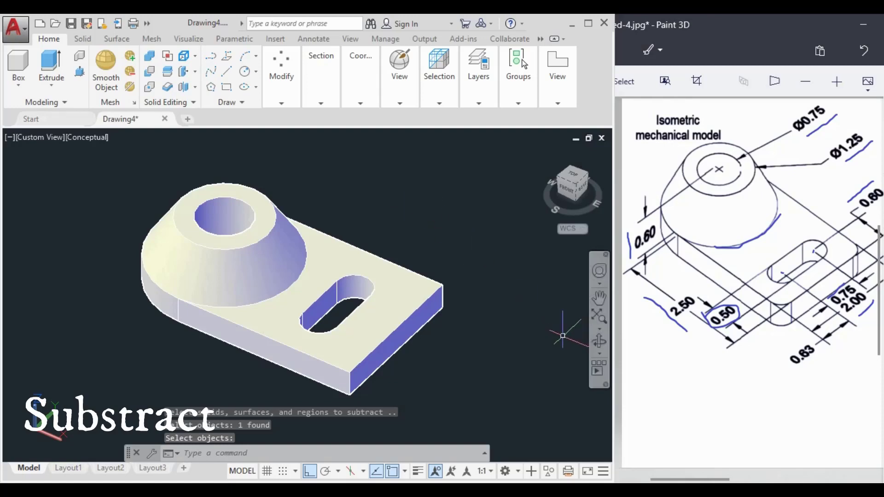
- Write the note Ø.25 beneath the reference drawing in Paint 3D and return to the AutoCAD model
{"action": "left_click", "coordinate": [599, 343]}
{"action": "left_click_drag", "start_coordinate": [331, 294], "coordinate": [353, 302]}
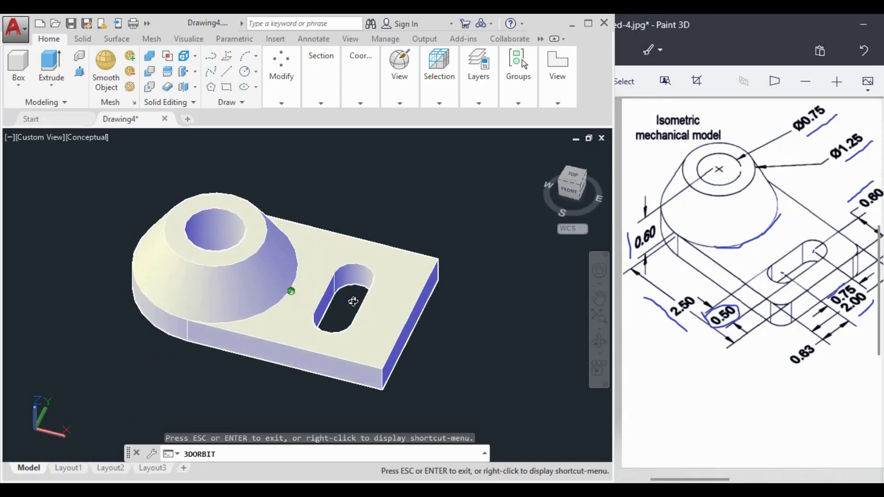
{"action": "right_click", "coordinate": [414, 210]}
{"action": "left_click", "coordinate": [433, 217]}
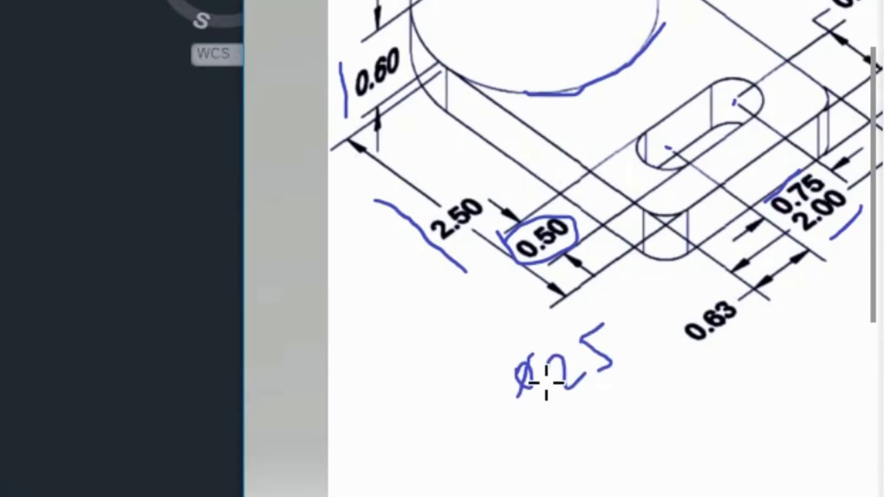
{"action": "left_click", "coordinate": [550, 384]}
{"action": "left_click", "coordinate": [116, 360]}
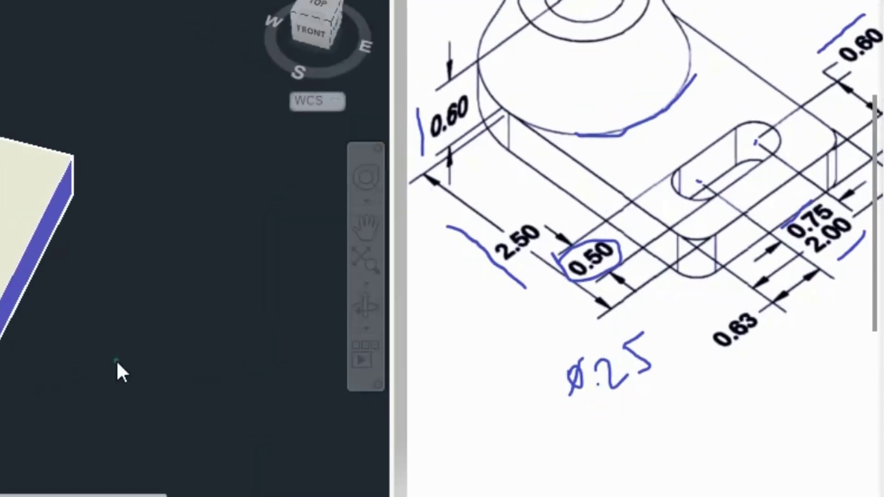
- Fillet the two vertical corner edges at the slotted end of the base with a 0.25 radius
{"action": "middle_click_drag", "start_coordinate": [359, 325], "coordinate": [362, 324], "text": "shift"}
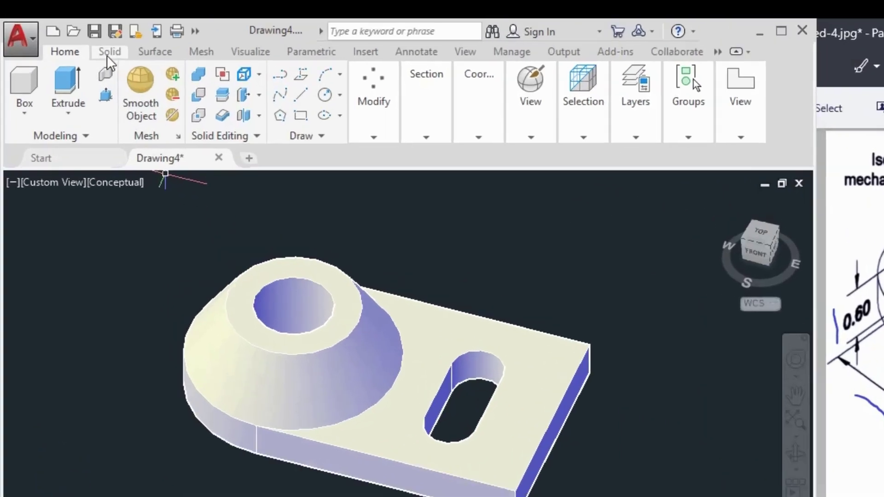
{"action": "left_click", "coordinate": [83, 38]}
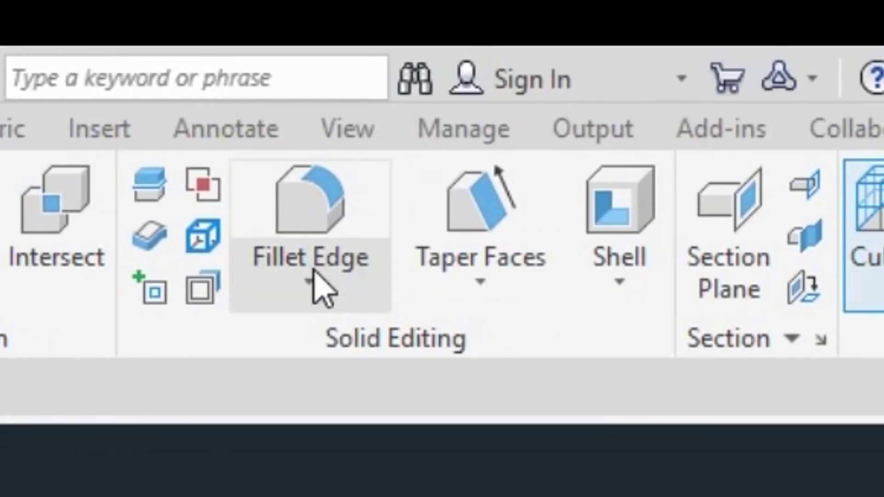
{"action": "left_click", "coordinate": [368, 277]}
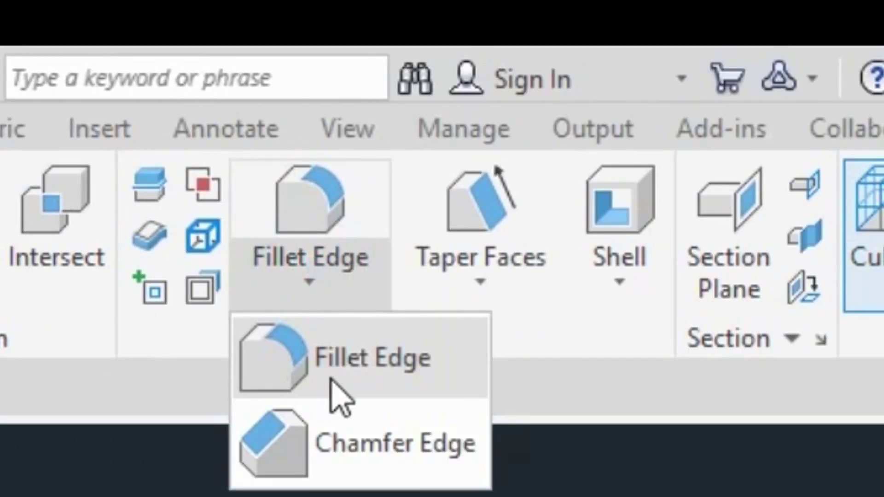
{"action": "left_click", "coordinate": [371, 382]}
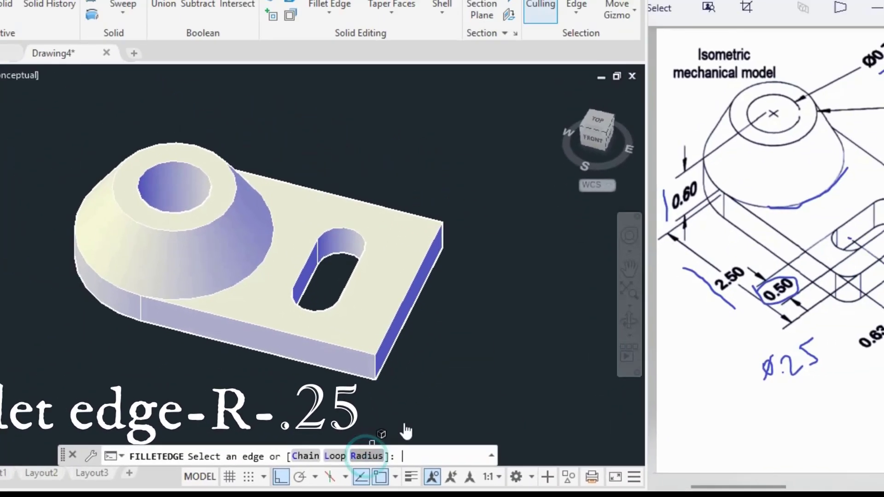
{"action": "left_click", "coordinate": [339, 461]}
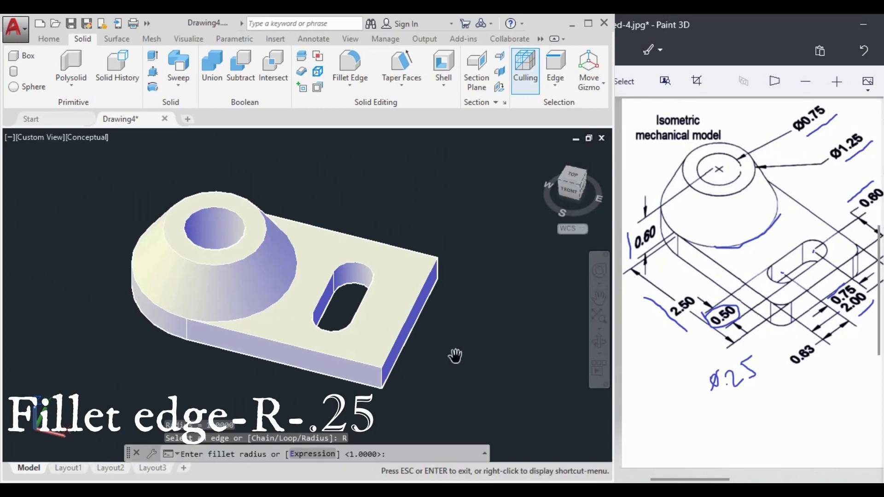
{"action": "key", "text": "Escape"}
{"action": "type", "text": "0.25"}
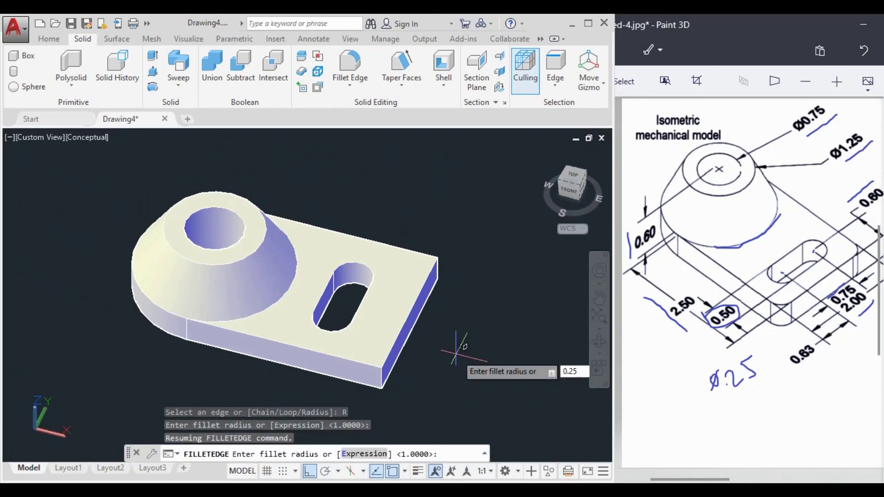
{"action": "key", "text": "Return"}
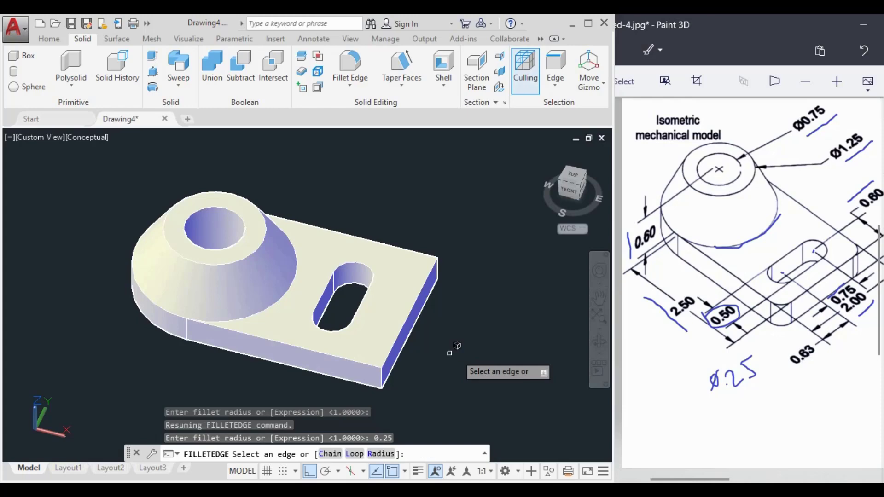
{"action": "left_click", "coordinate": [380, 381]}
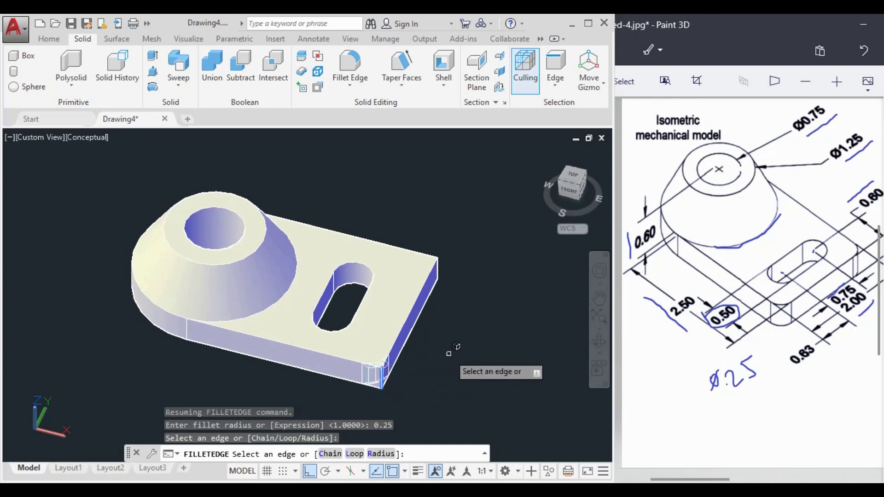
{"action": "left_click", "coordinate": [436, 267]}
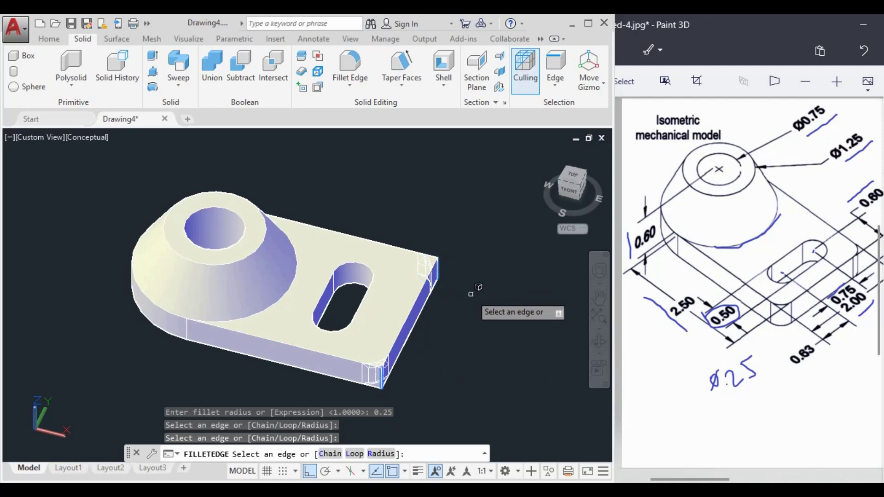
{"action": "key", "text": "Return"}
{"action": "key", "text": "Return"}
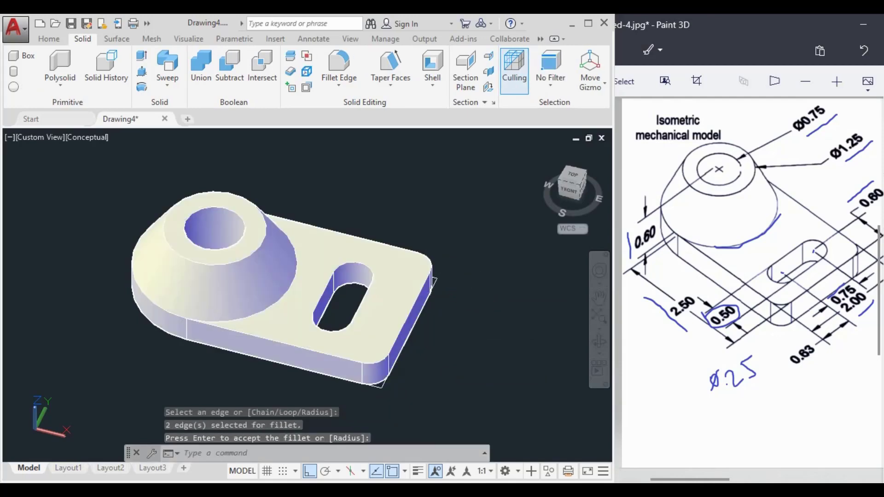
{"action": "middle_click_drag", "start_coordinate": [454, 300], "coordinate": [444, 296]}
{"action": "key", "text": "Return"}
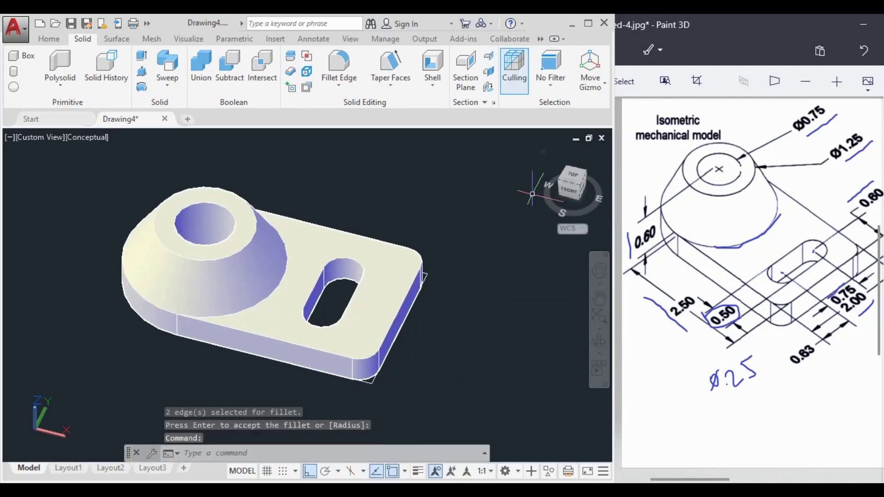
- Restore the home view of the model and switch its projection from perspective to parallel
{"action": "left_click", "coordinate": [543, 153]}
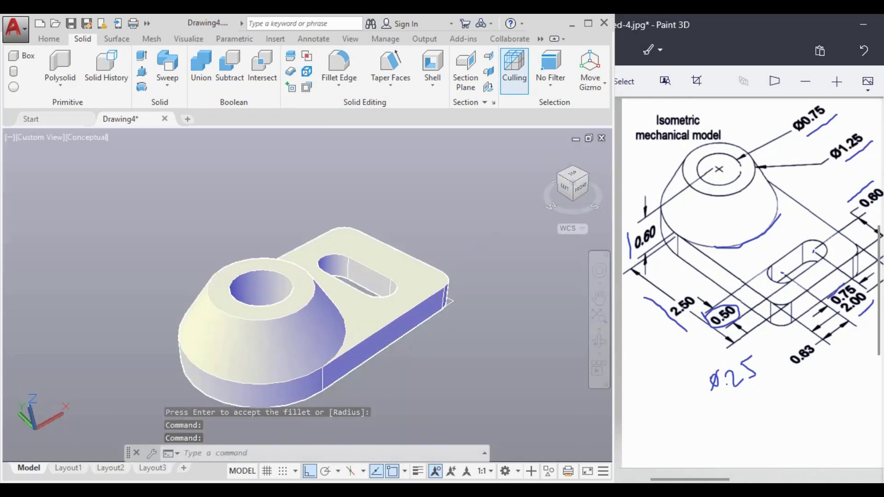
{"action": "middle_click_drag", "start_coordinate": [461, 239], "coordinate": [461, 225]}
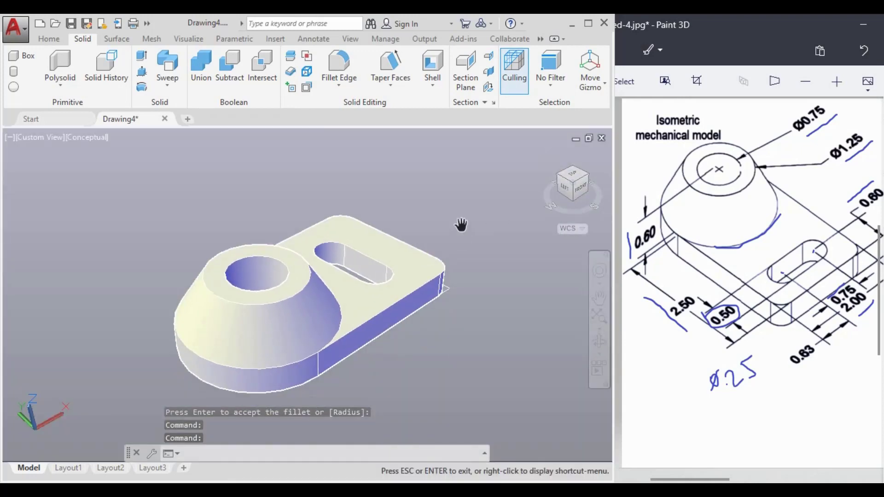
{"action": "key", "text": "Escape"}
{"action": "right_click", "coordinate": [561, 211]}
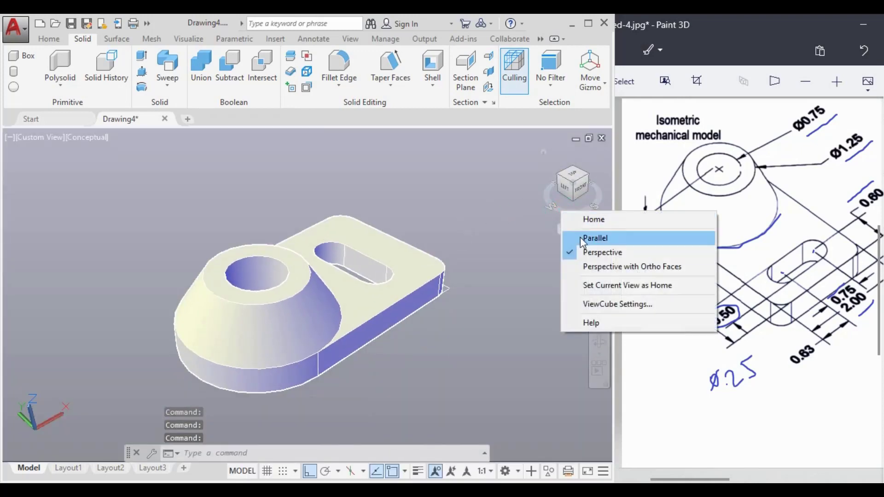
{"action": "left_click", "coordinate": [582, 237]}
- Orbit around the finished part to examine its underside, side profile and top
{"action": "left_click", "coordinate": [599, 342]}
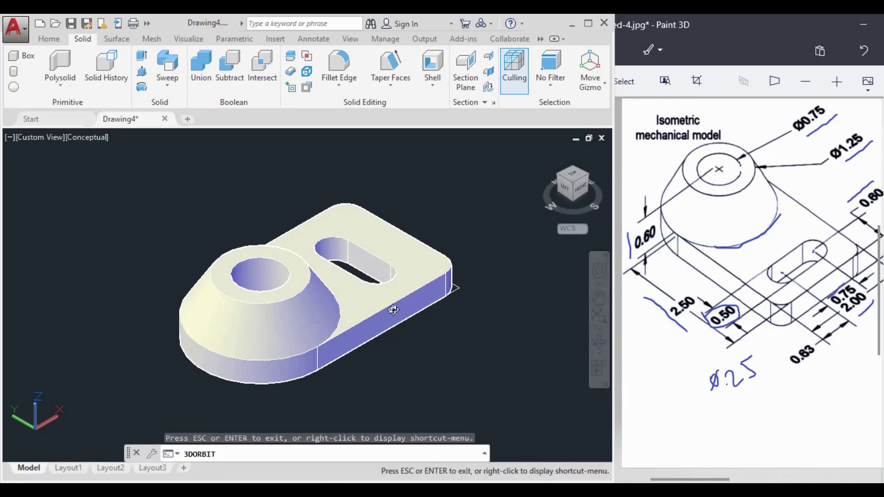
{"action": "left_click_drag", "start_coordinate": [327, 304], "coordinate": [292, 180]}
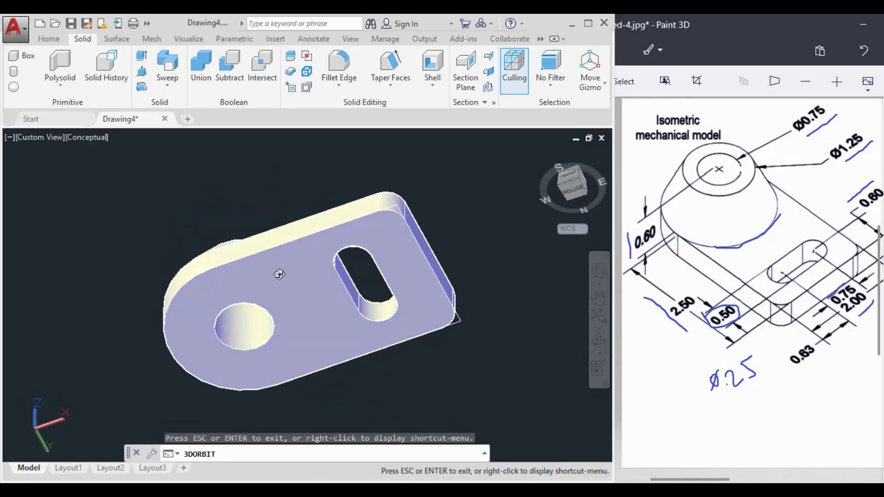
{"action": "left_click_drag", "start_coordinate": [280, 274], "coordinate": [286, 346]}
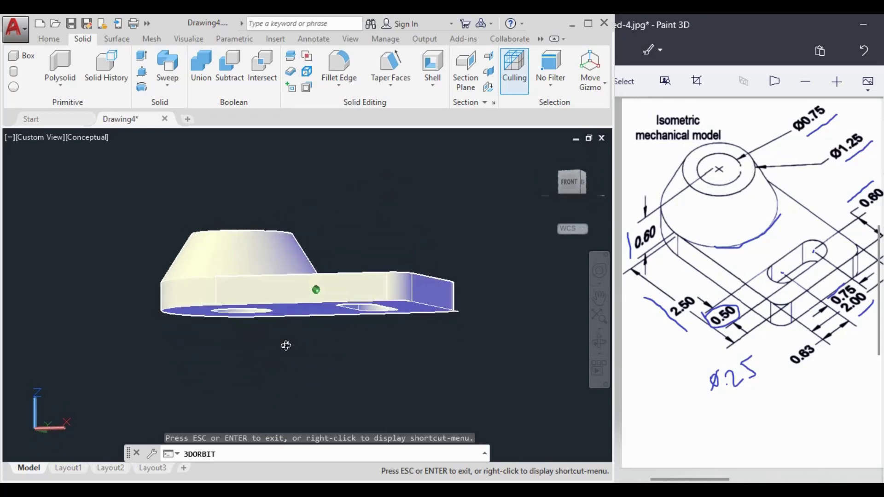
{"action": "mouse_move", "coordinate": [268, 276]}
{"action": "left_mouse_down"}
{"action": "mouse_move", "coordinate": [264, 332]}
{"action": "mouse_move", "coordinate": [292, 292]}
{"action": "mouse_move", "coordinate": [307, 359]}
{"action": "mouse_move", "coordinate": [275, 305]}
{"action": "mouse_move", "coordinate": [168, 282]}
{"action": "mouse_move", "coordinate": [162, 256]}
{"action": "mouse_move", "coordinate": [126, 263]}
{"action": "mouse_move", "coordinate": [260, 280]}
{"action": "left_mouse_up"}
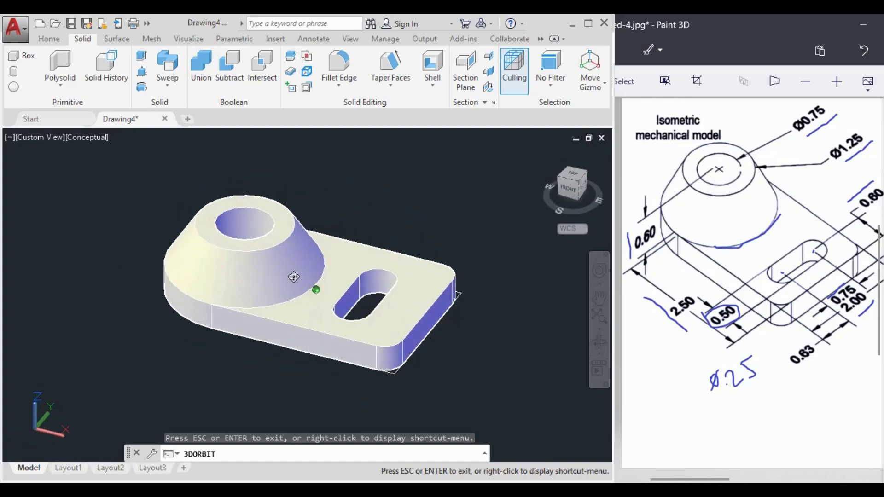